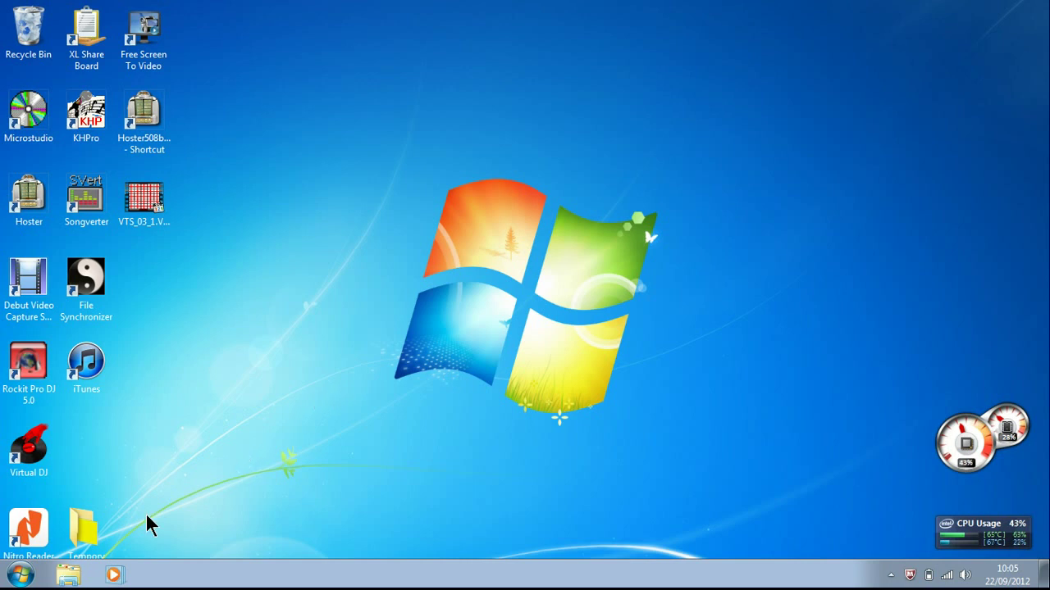
Open the Start menu from the taskbar's Start button
click(22, 574)
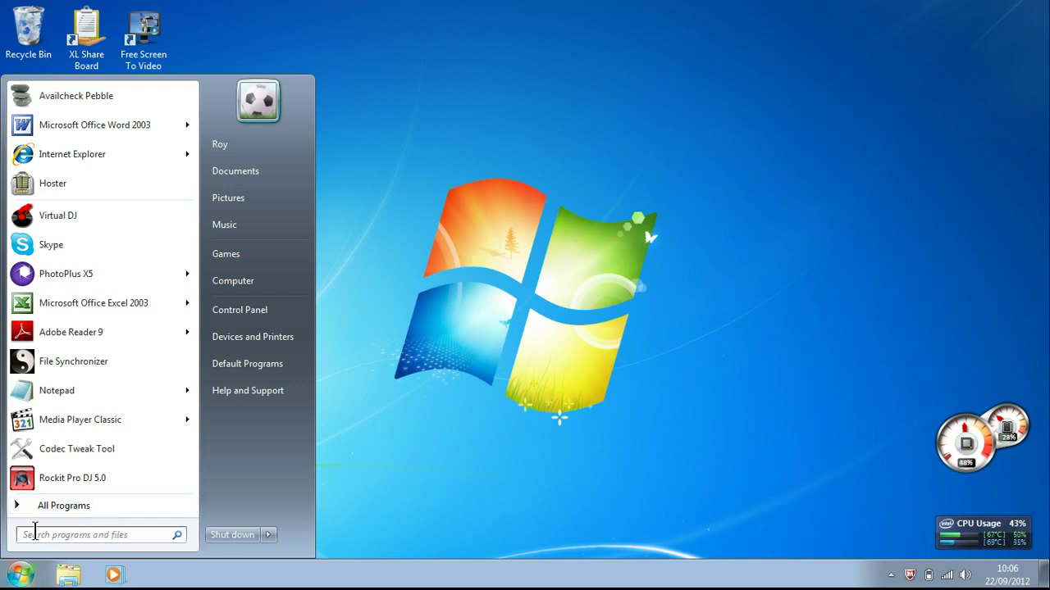
Search the Start menu for winword.exe
text(winw)
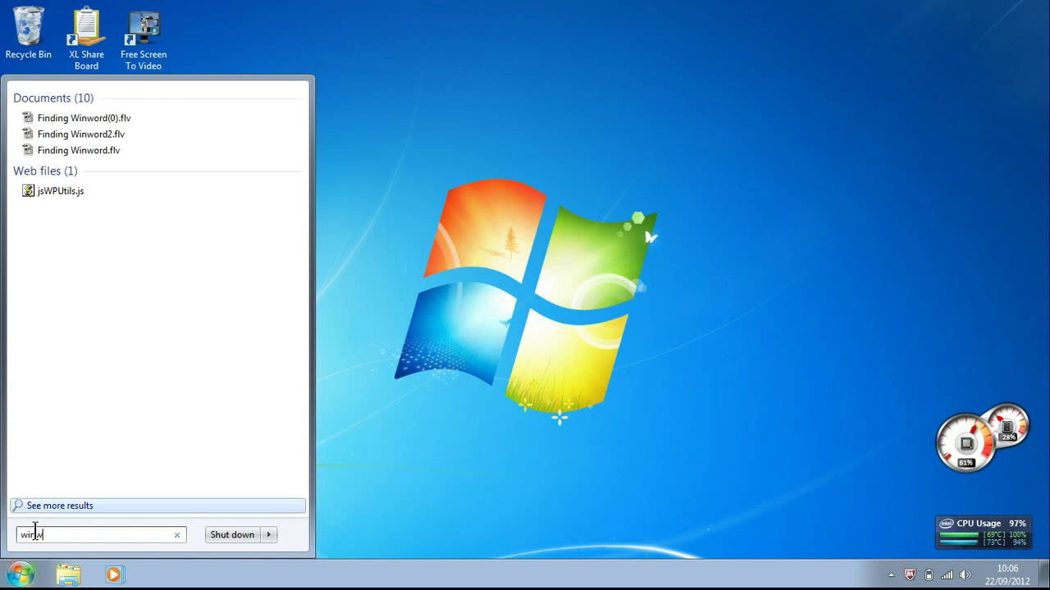
text(o)
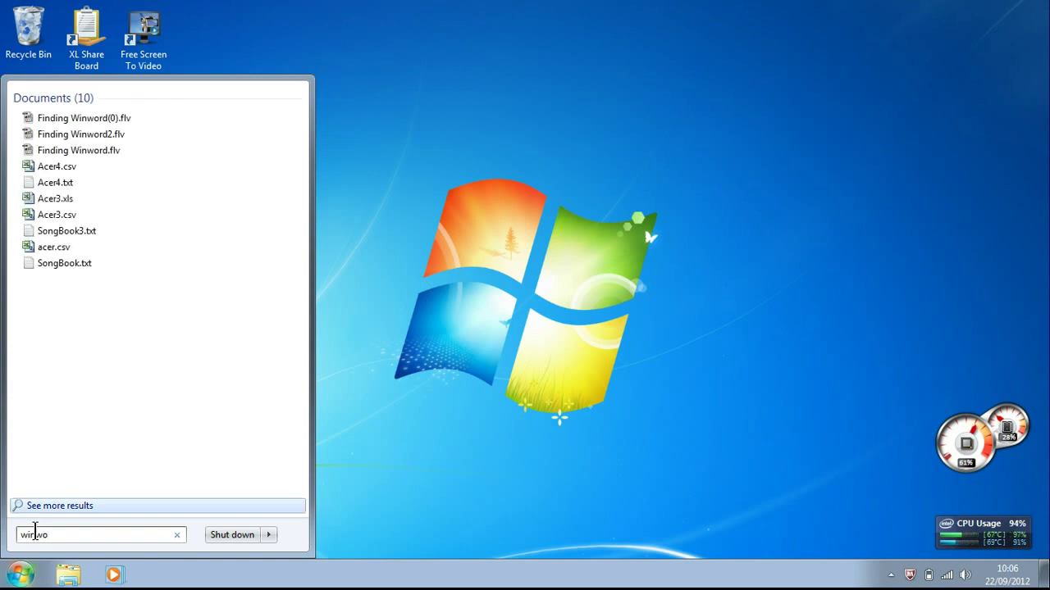
text(rd)
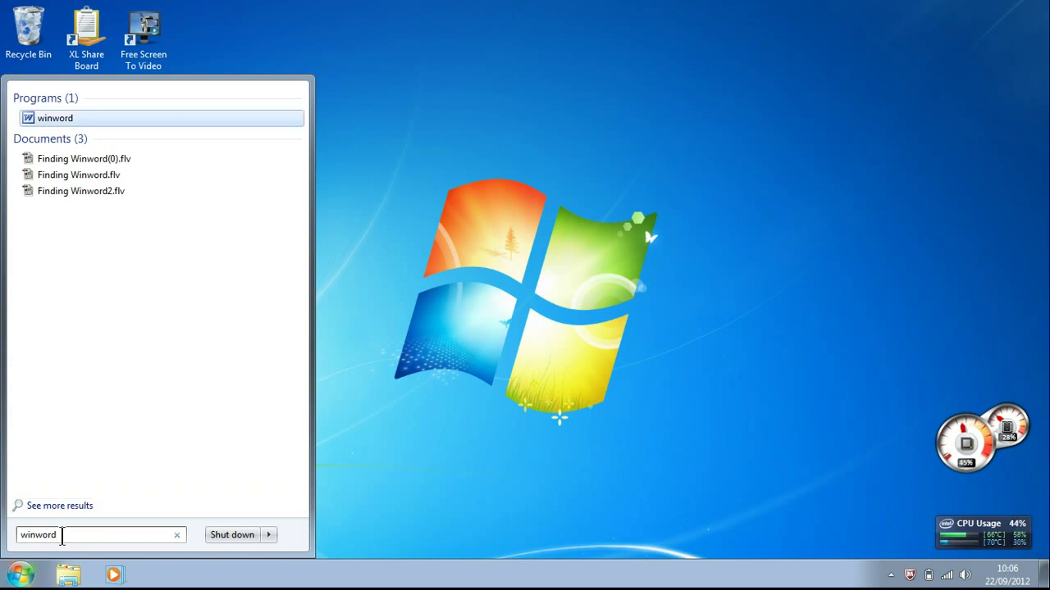
text(.exe)
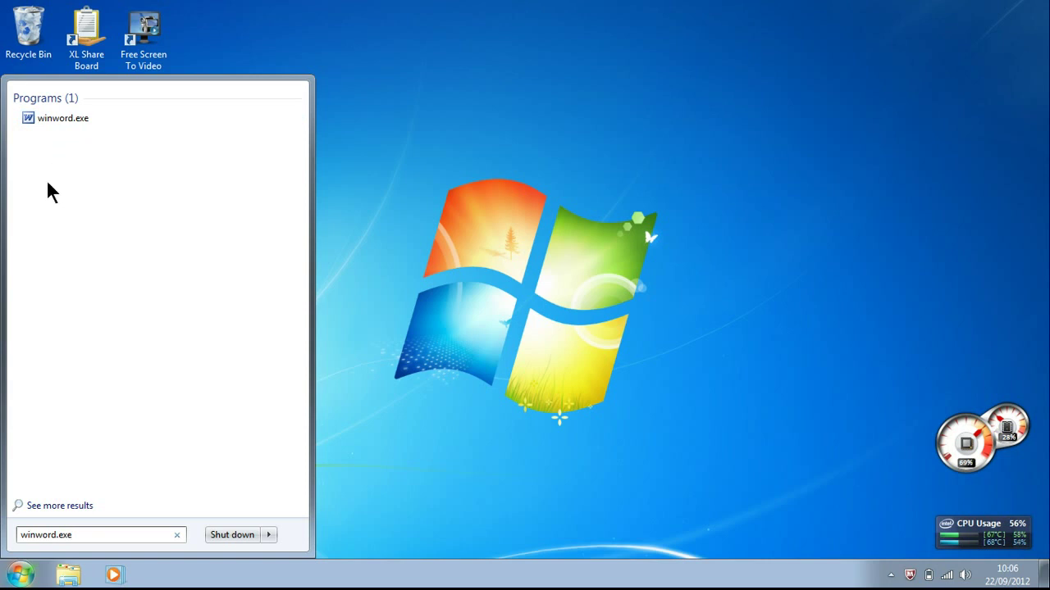
Launch Word 2003, confirm version 11.8345.8341 SP3 in the About box, then close Word
click(58, 120)
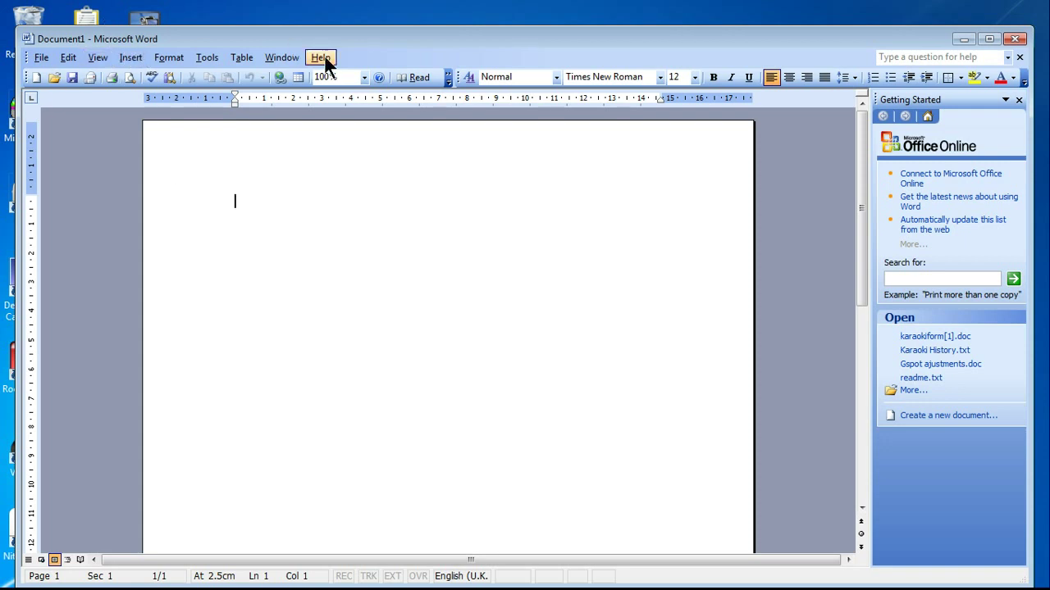
click(321, 58)
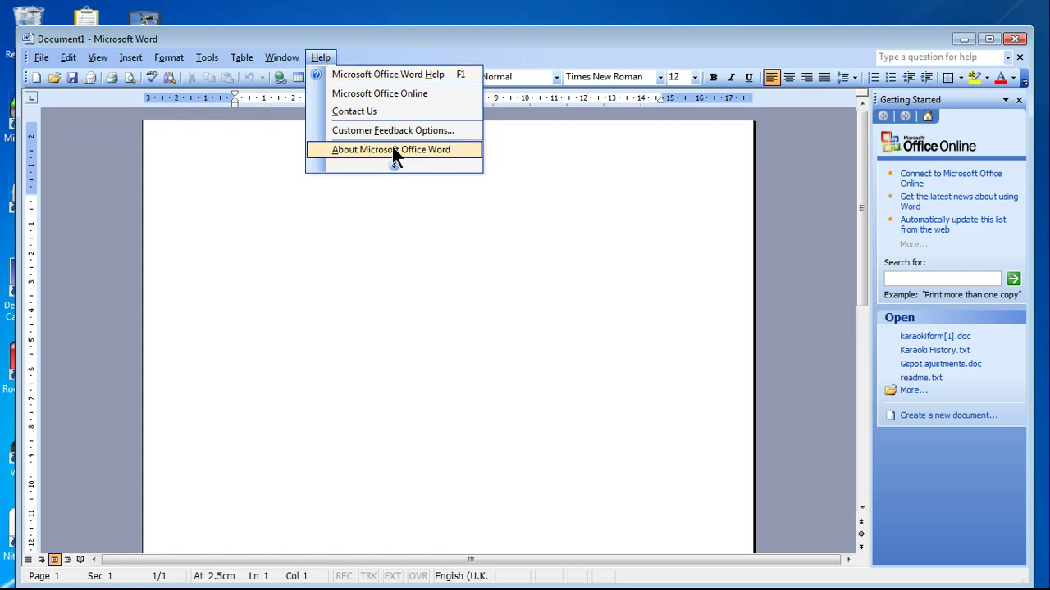
click(363, 150)
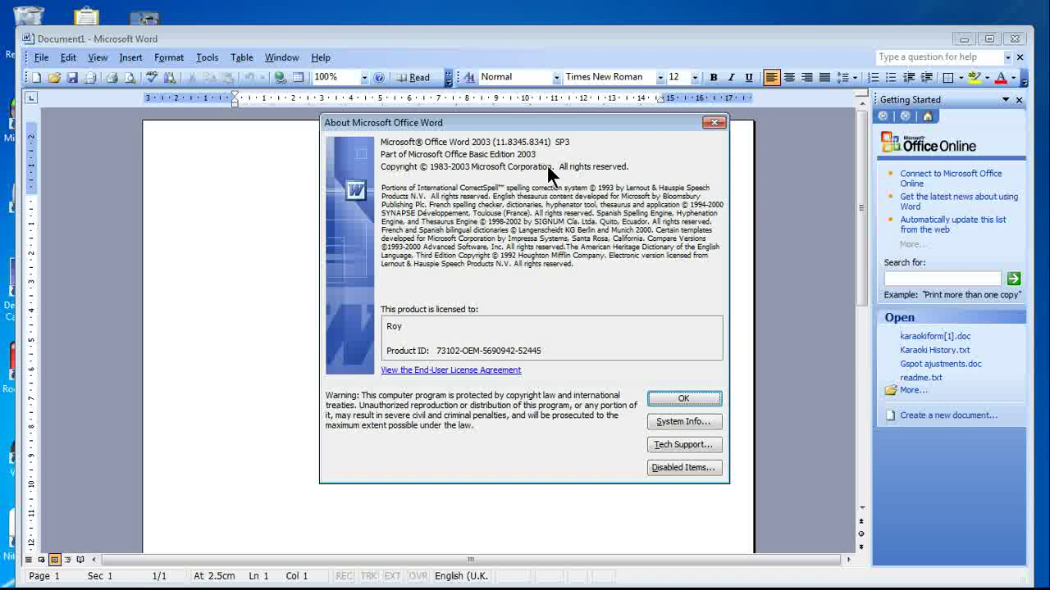
click(680, 400)
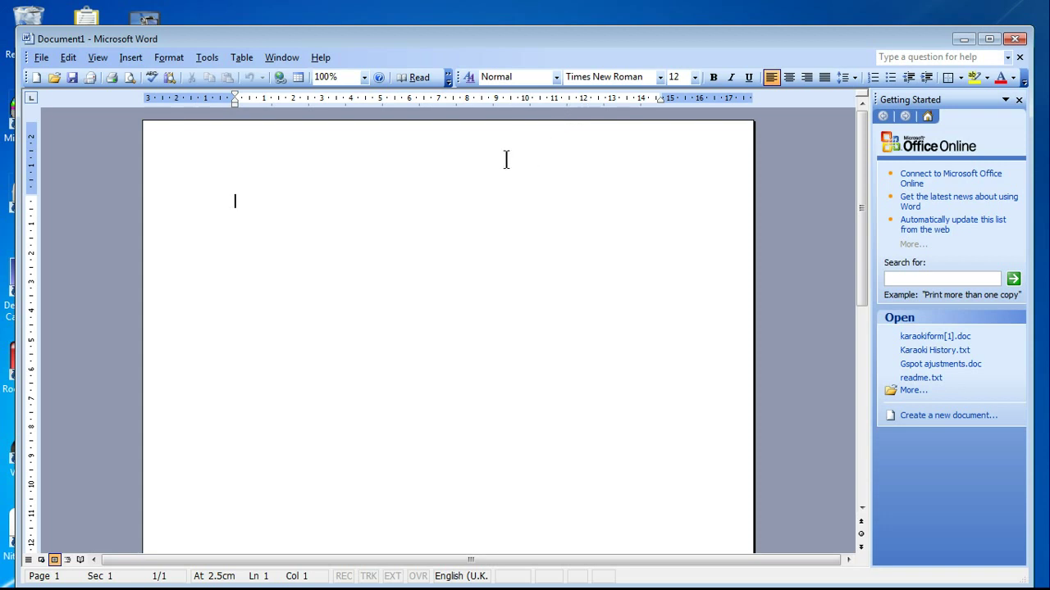
click(1016, 39)
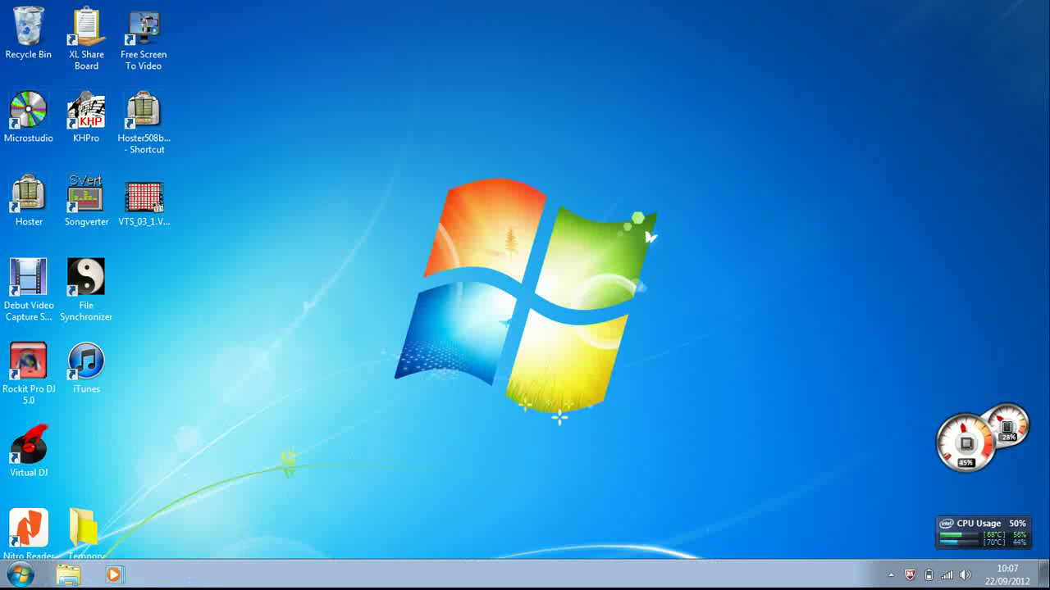
Search the Start menu for winword.exe again and bring up the result's right-click actions menu
click(20, 576)
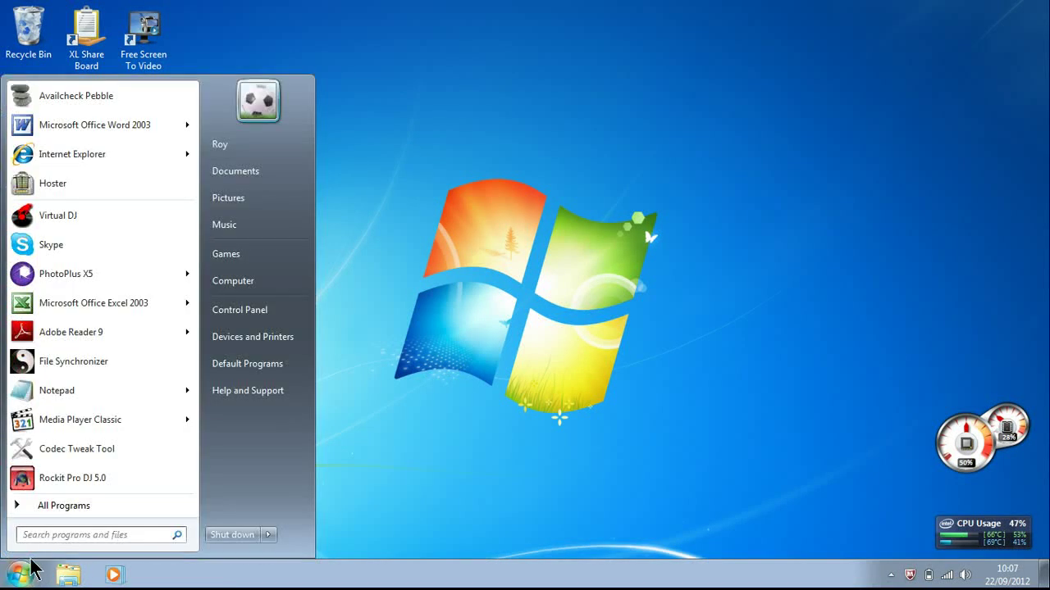
text(w)
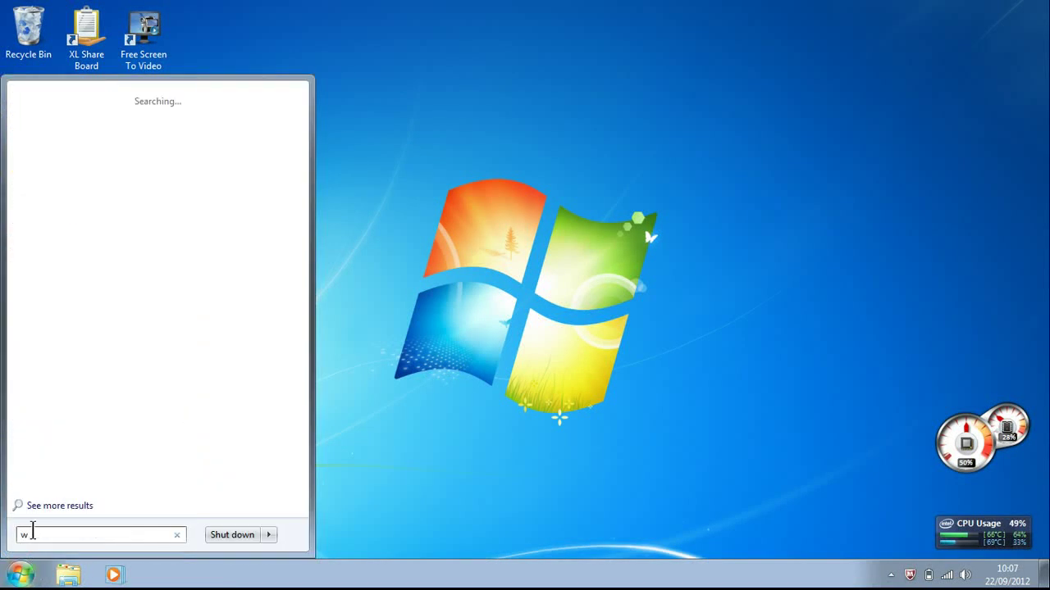
text(inword)
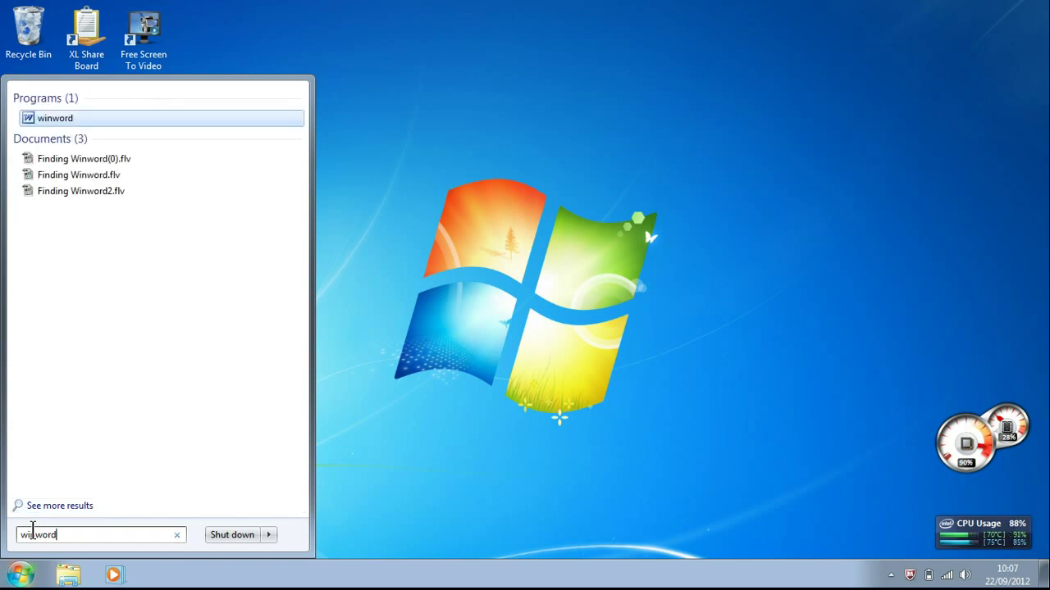
text(.exe)
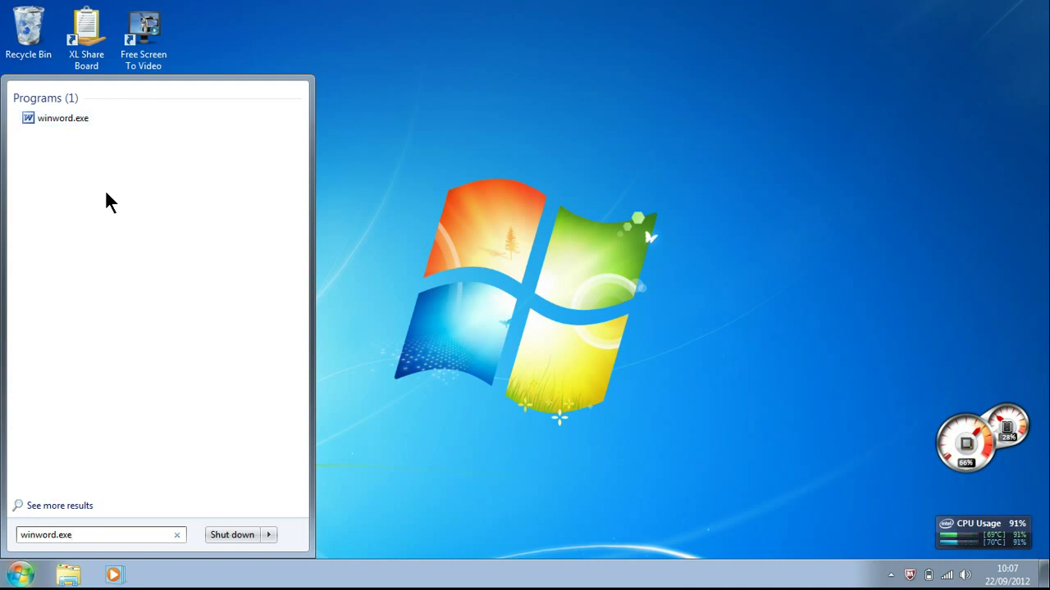
right_click(57, 124)
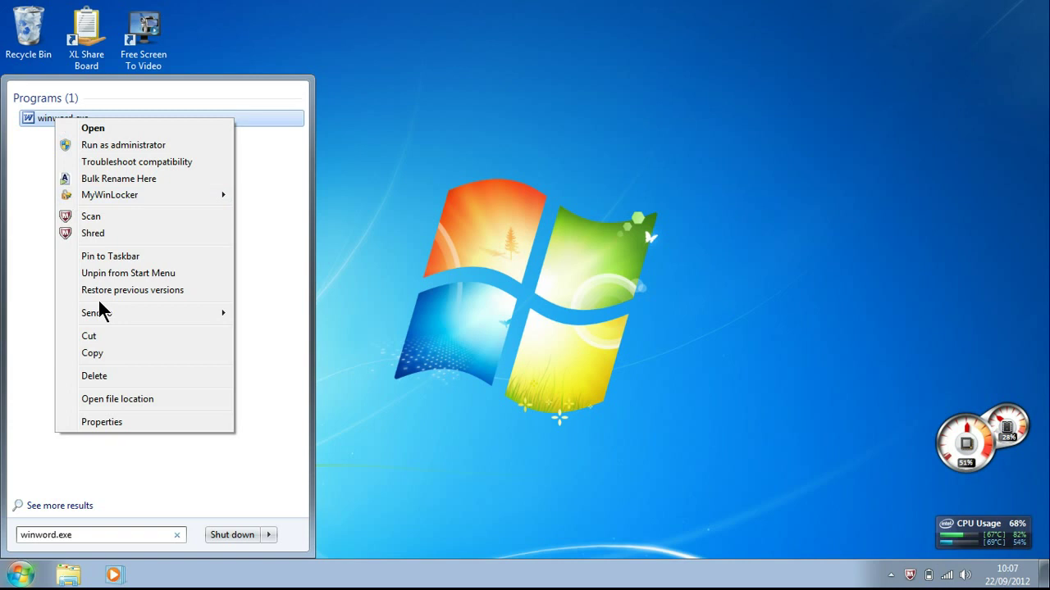
Show WINWORD.EXE (11.7 MB) in the OFFICE11 folder in Explorer, then close the window
click(109, 398)
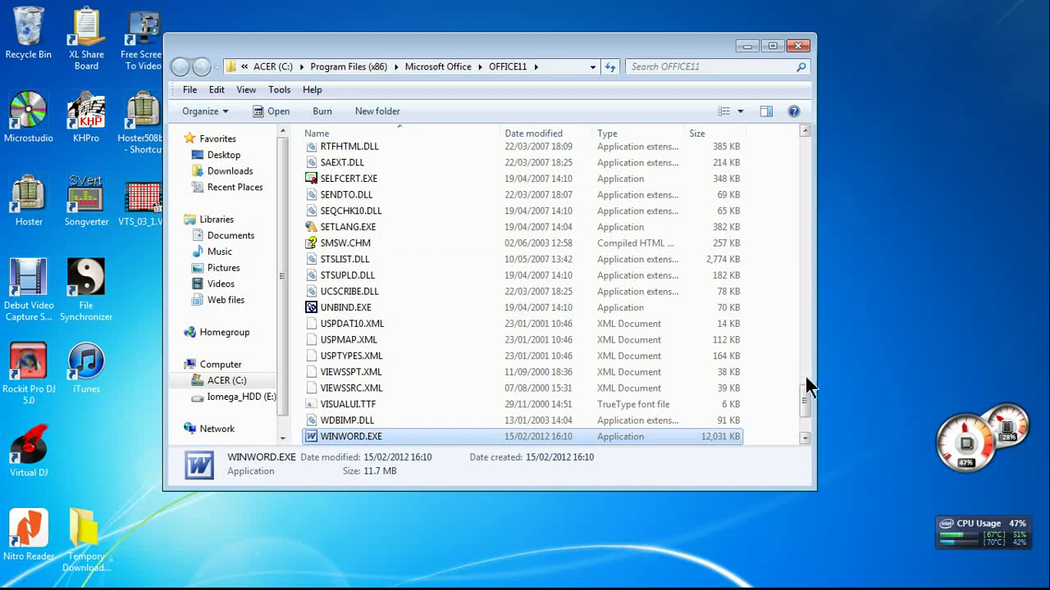
drag(806, 389, 805, 414)
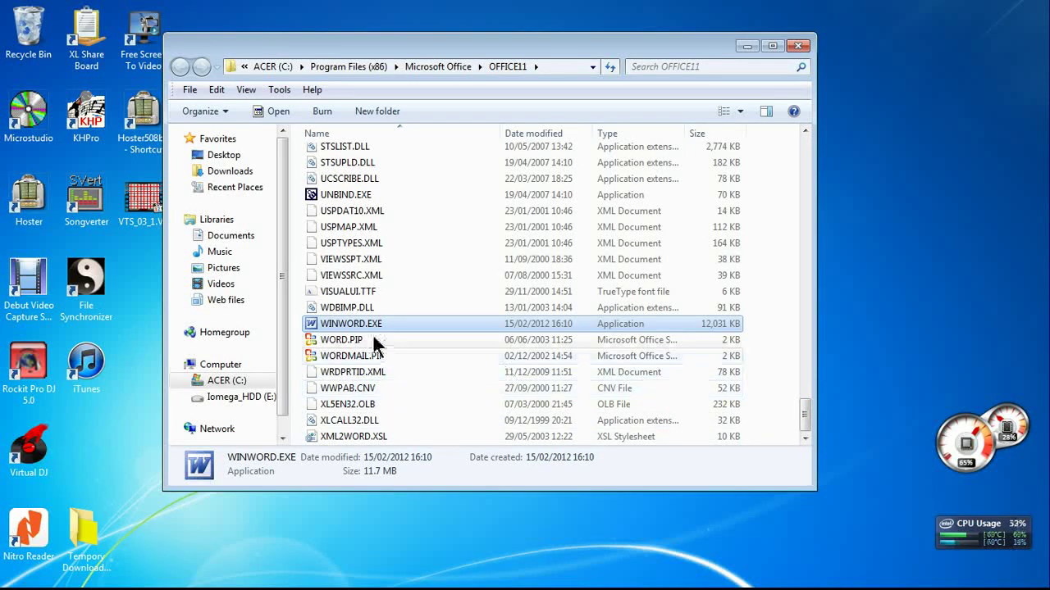
mouse_move(336, 322)
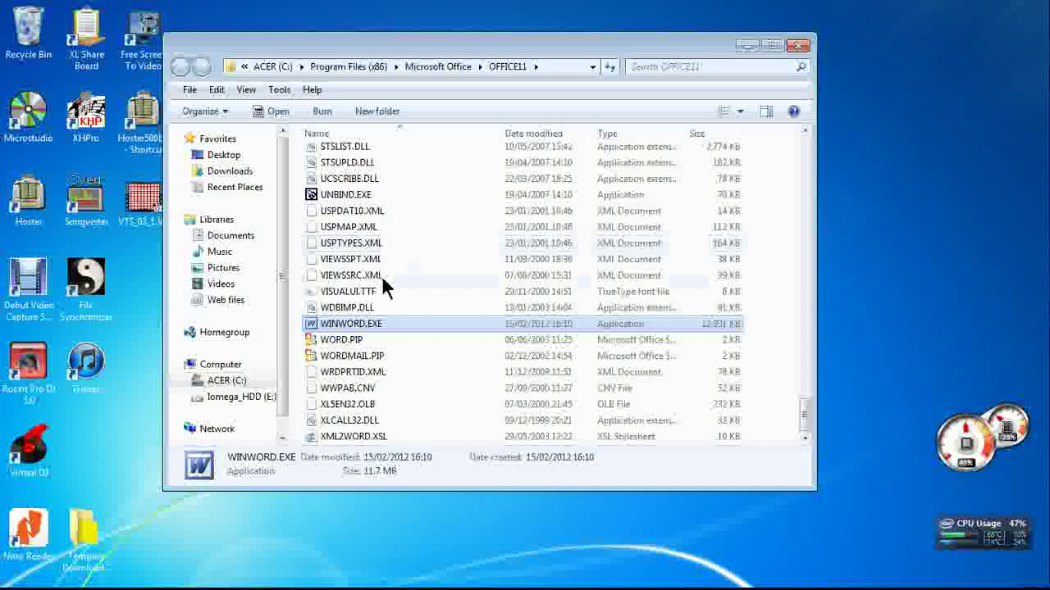
click(797, 46)
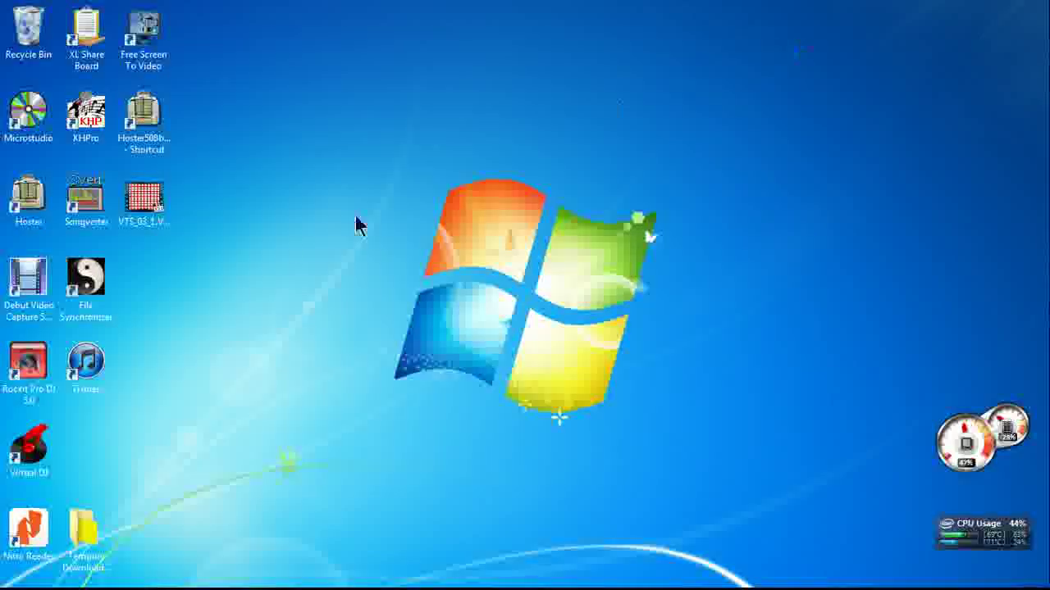
Launch Hoster, postpone the Auto Index scan, and open Create Song Books from the SongBook menu
double_click(23, 209)
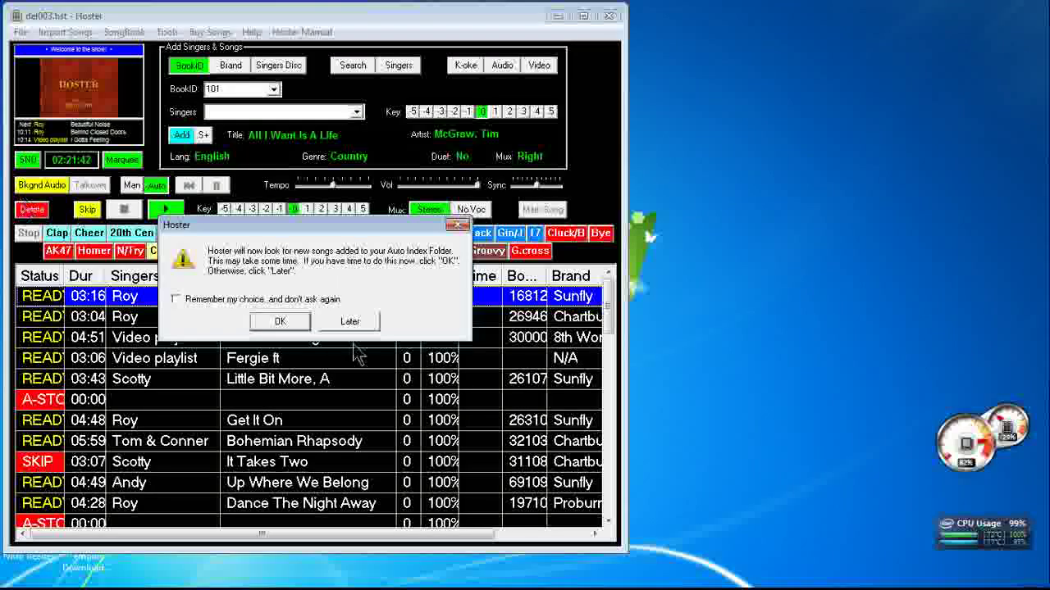
click(351, 322)
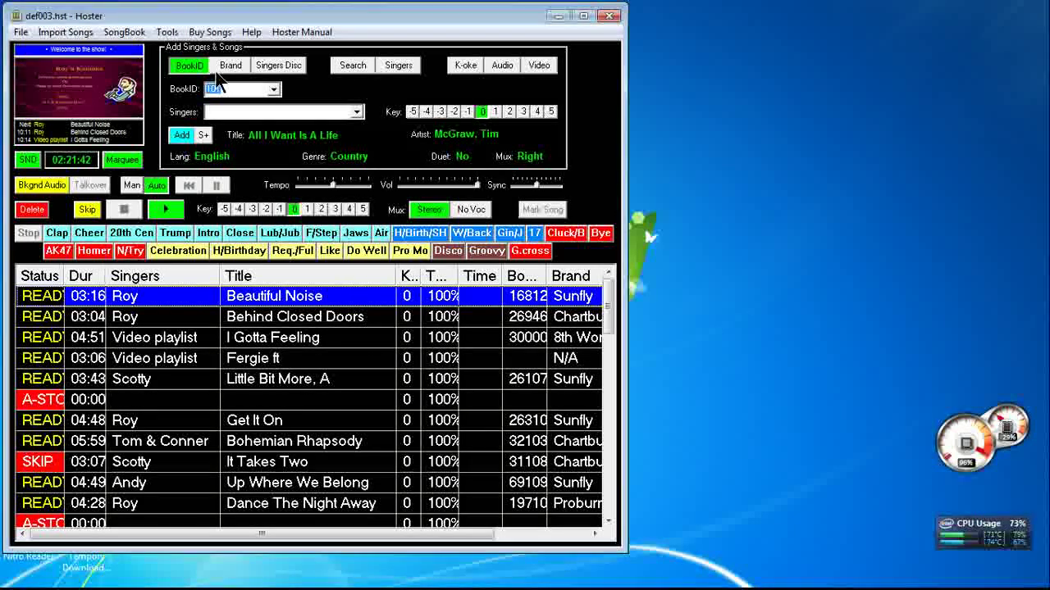
click(128, 33)
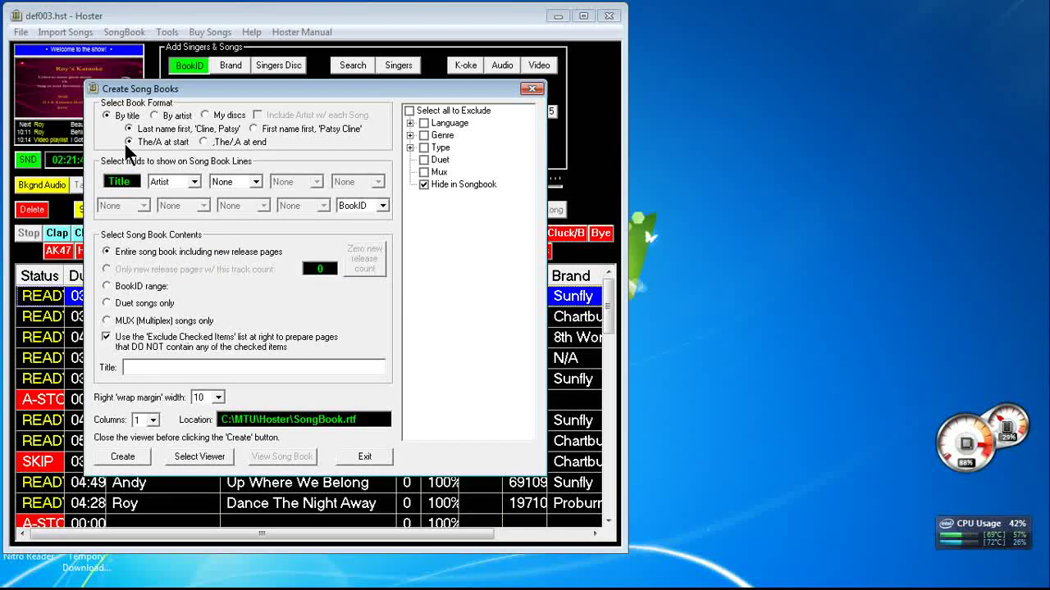
Start selecting the song book viewer and browse for the viewer program file
click(199, 457)
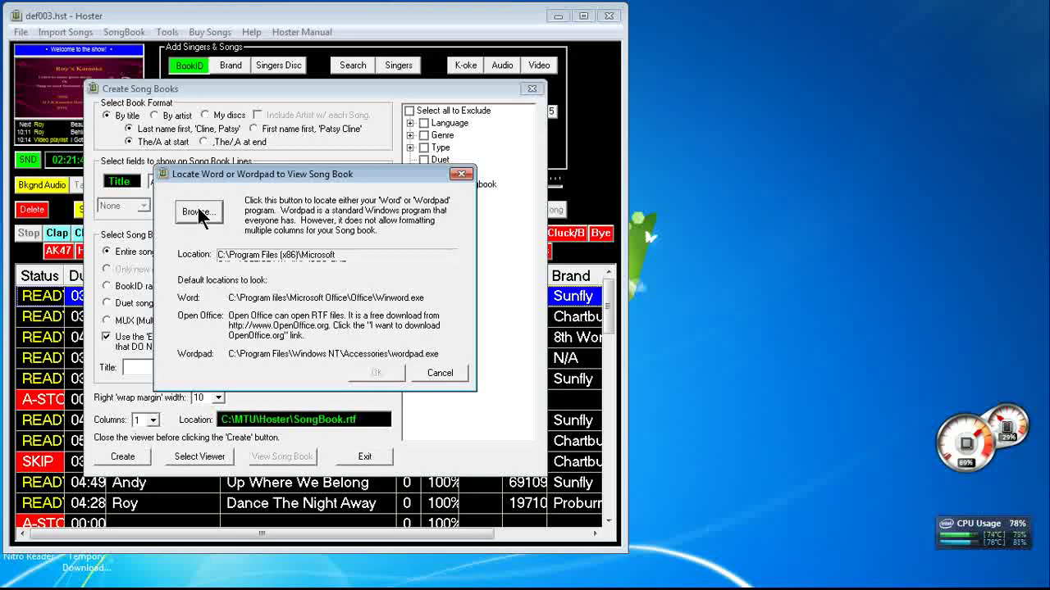
click(199, 213)
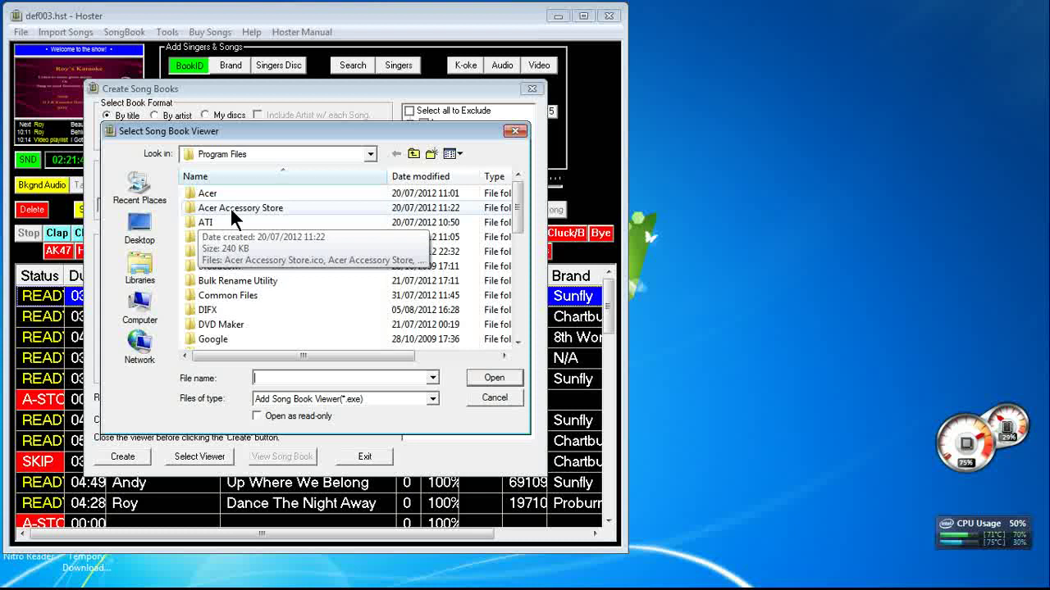
Browse to C:\Program Files (x86)\Microsoft Office\OFFICE11 and choose WINWORD.EXE as the viewer
click(140, 305)
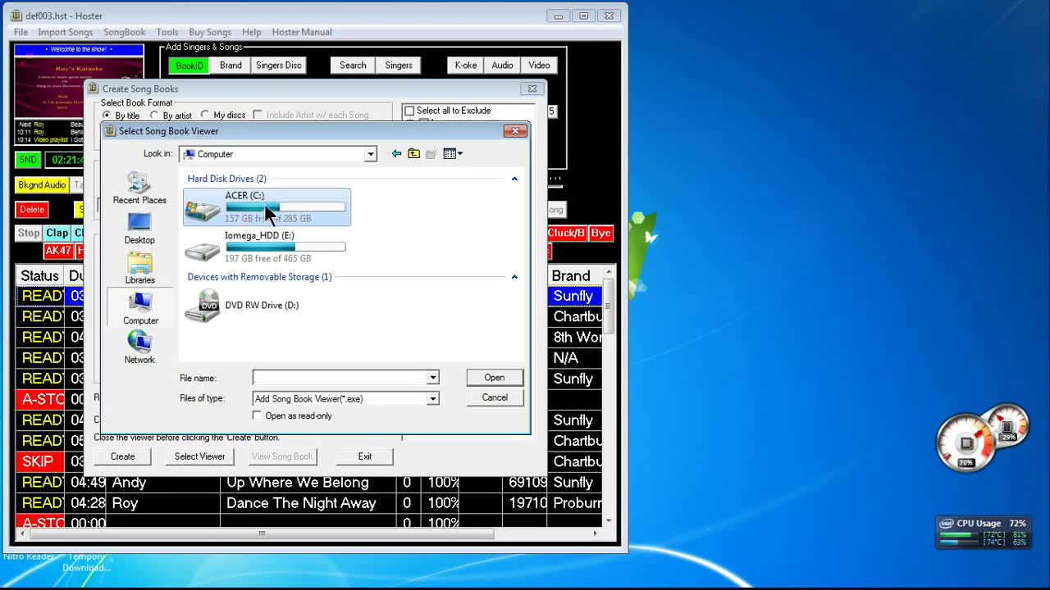
double_click(268, 213)
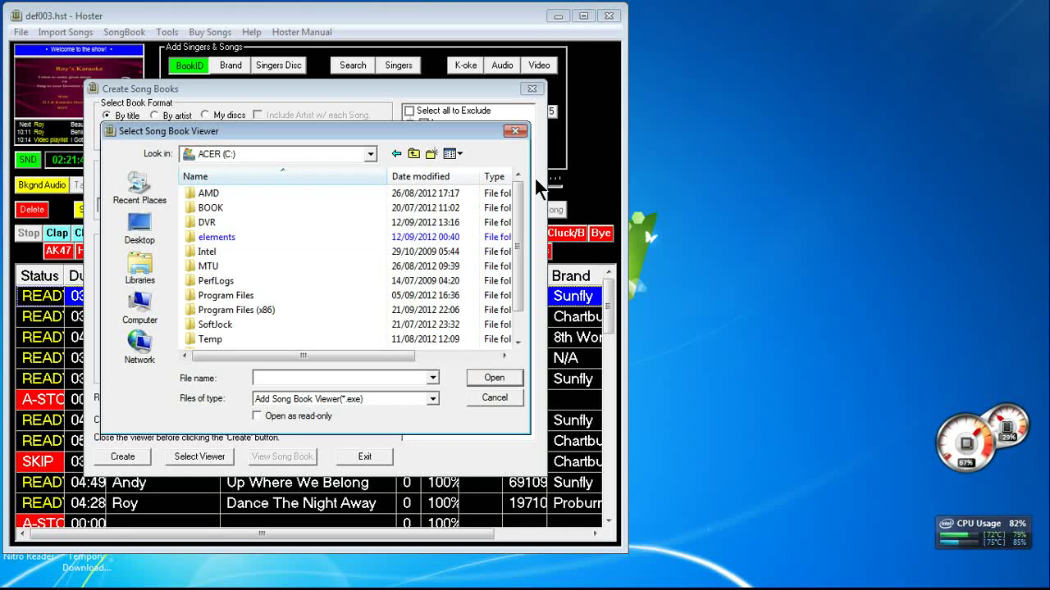
drag(519, 200, 520, 213)
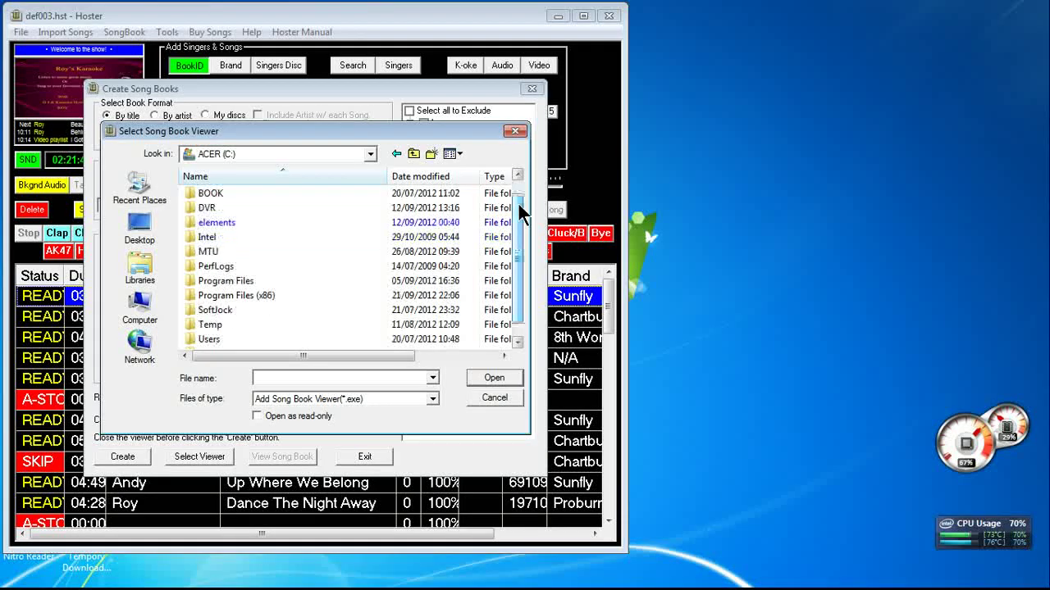
double_click(260, 293)
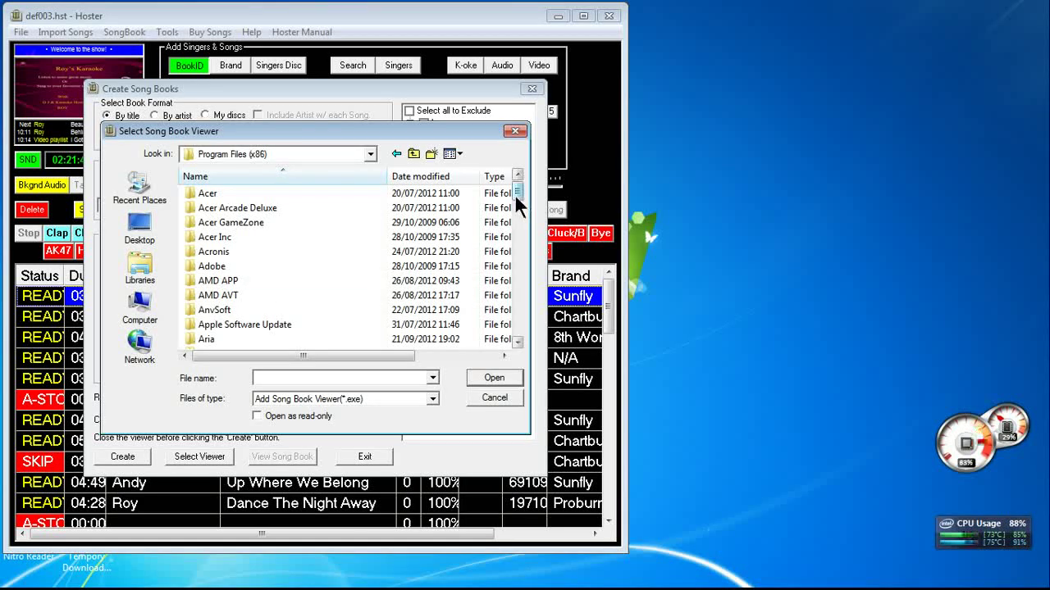
drag(514, 193, 511, 260)
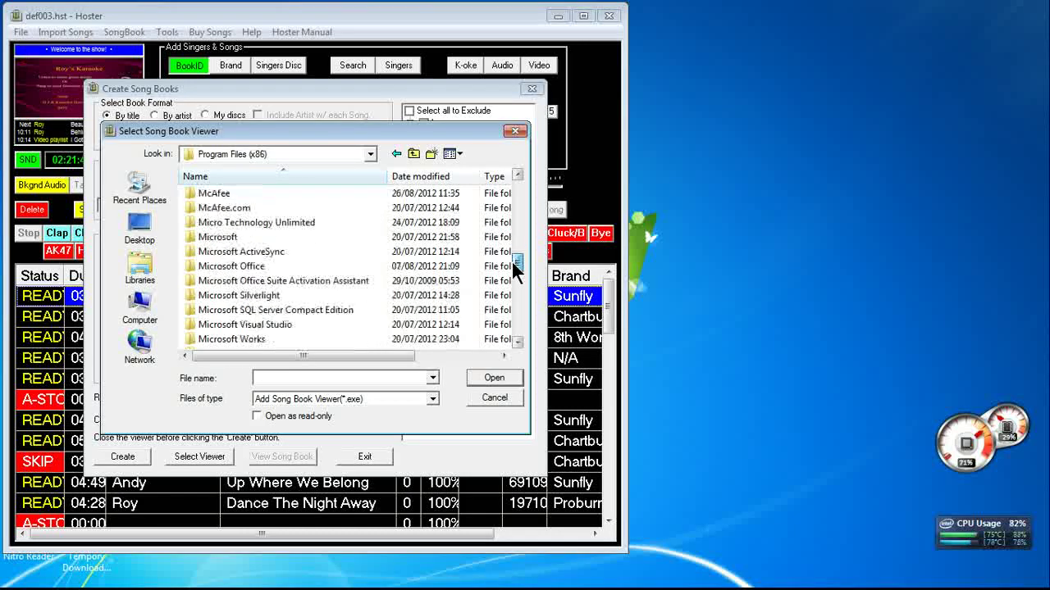
double_click(227, 265)
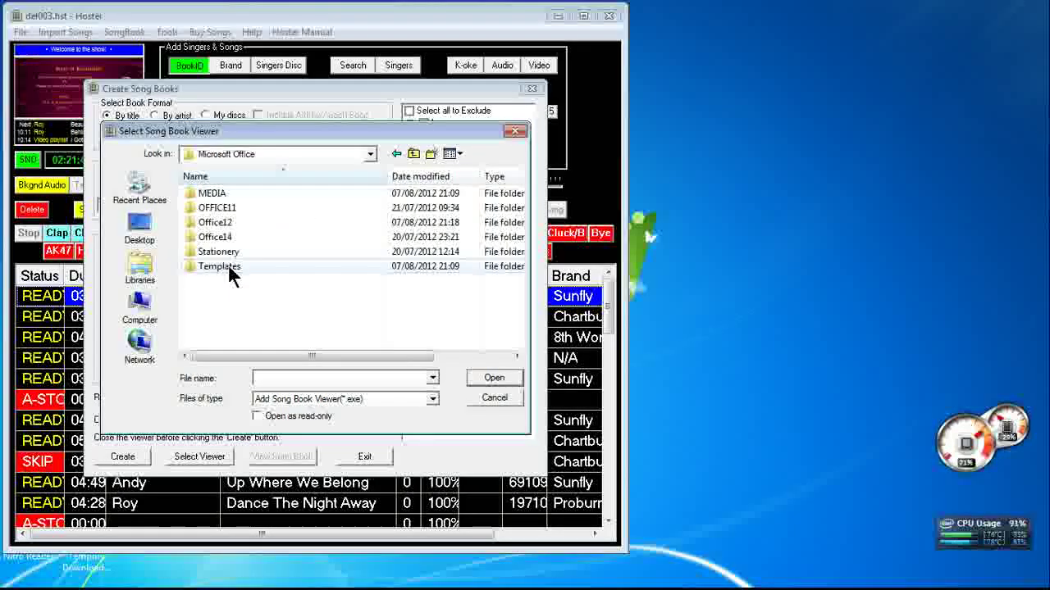
double_click(215, 206)
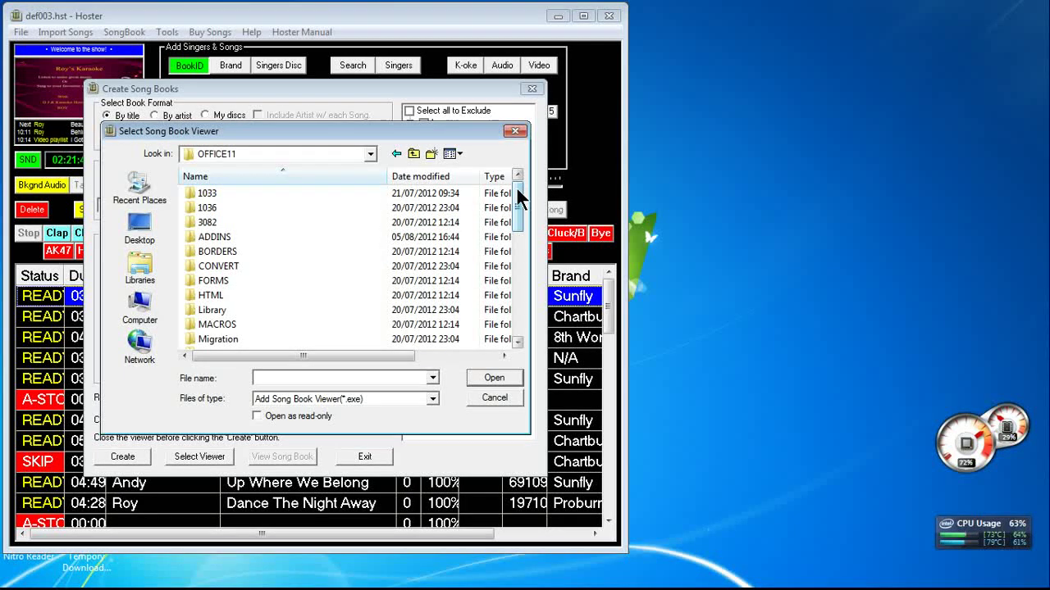
drag(518, 193, 515, 316)
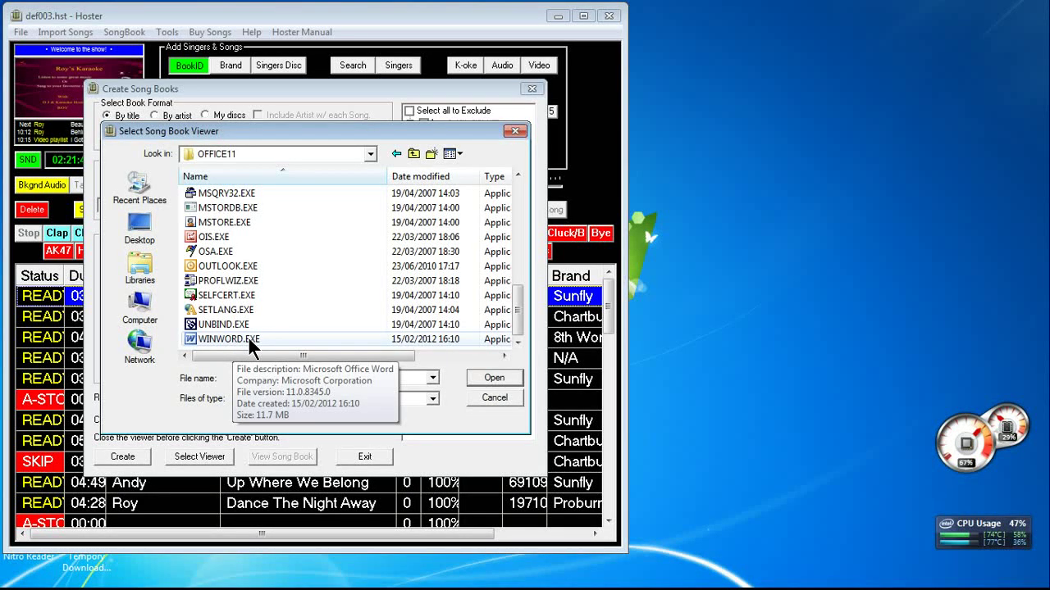
click(211, 343)
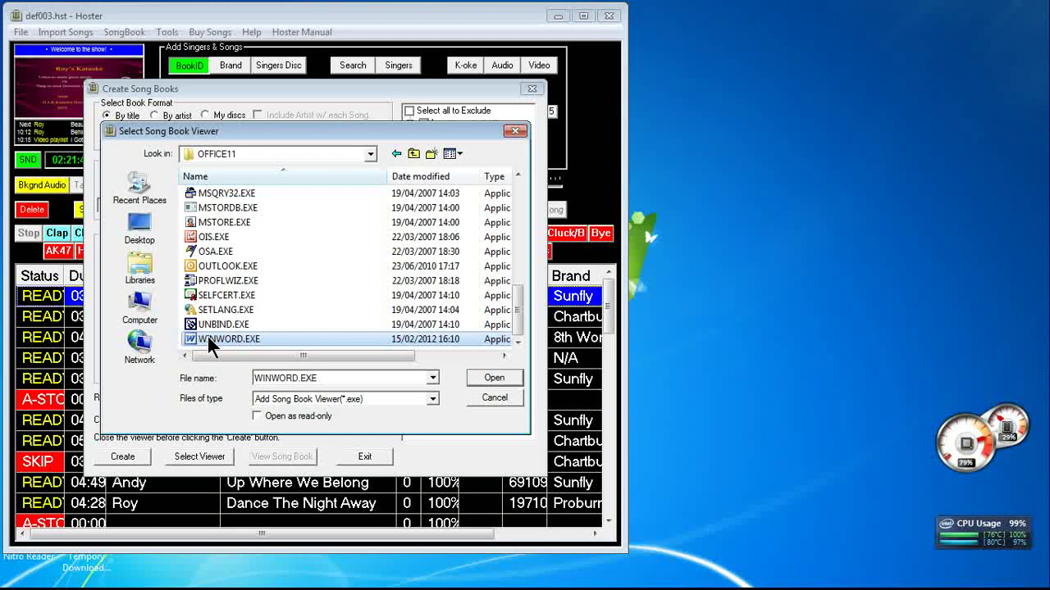
click(492, 381)
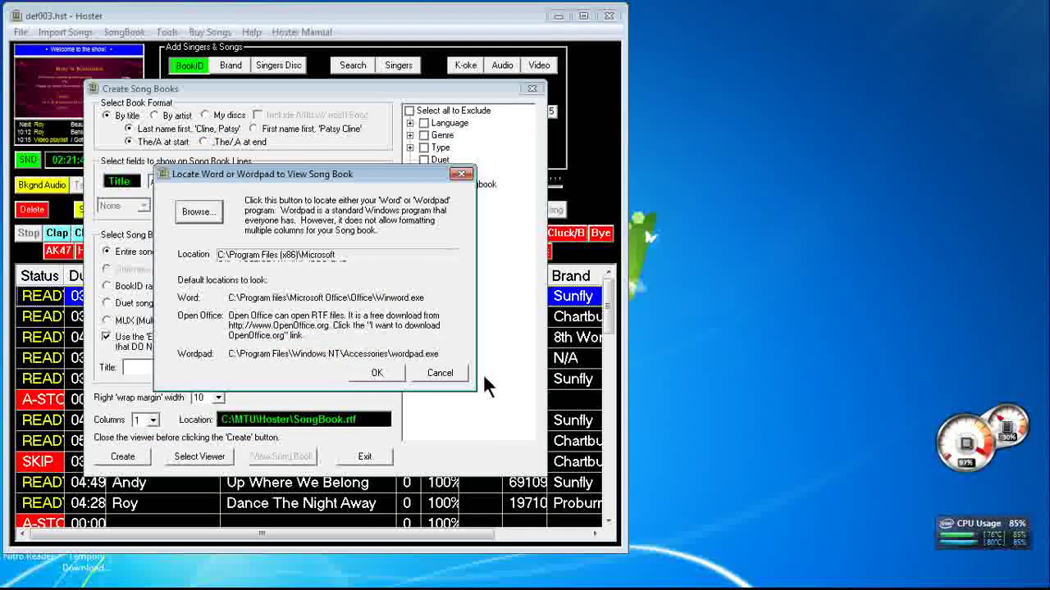
Accept Word as the viewer, exit Create Song Books, and reopen it from the SongBook menu
click(370, 373)
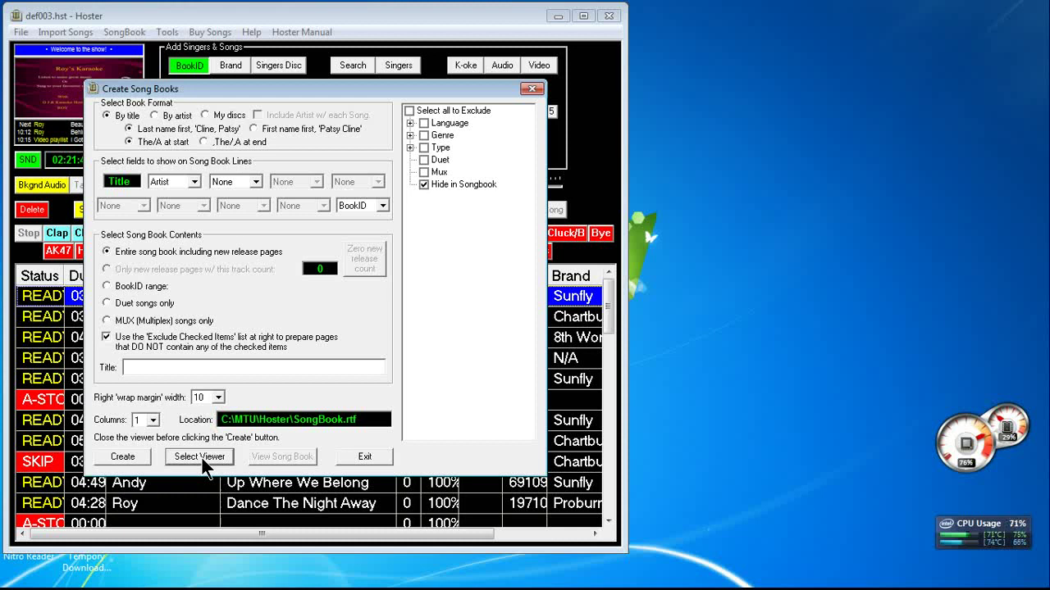
click(369, 455)
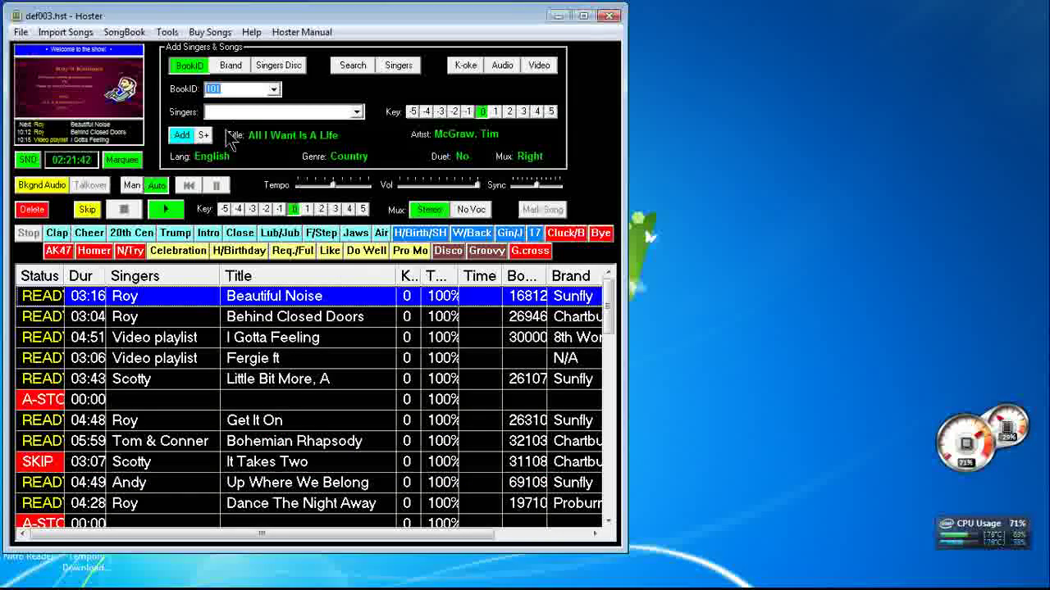
click(124, 32)
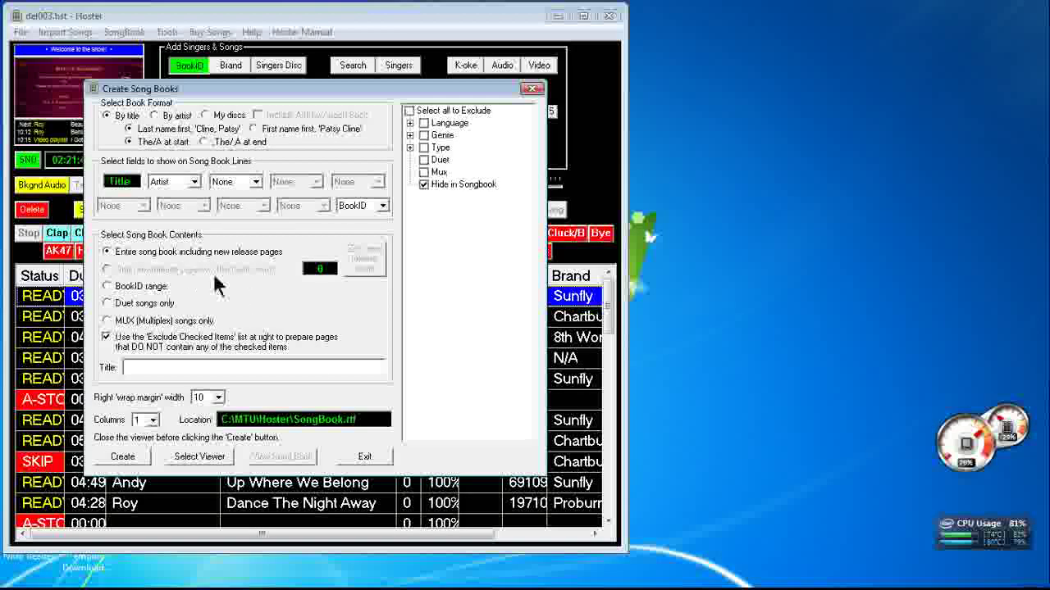
Create a duet-songs-only songbook of 381 entries and view SongBook.rtf in Word
click(109, 304)
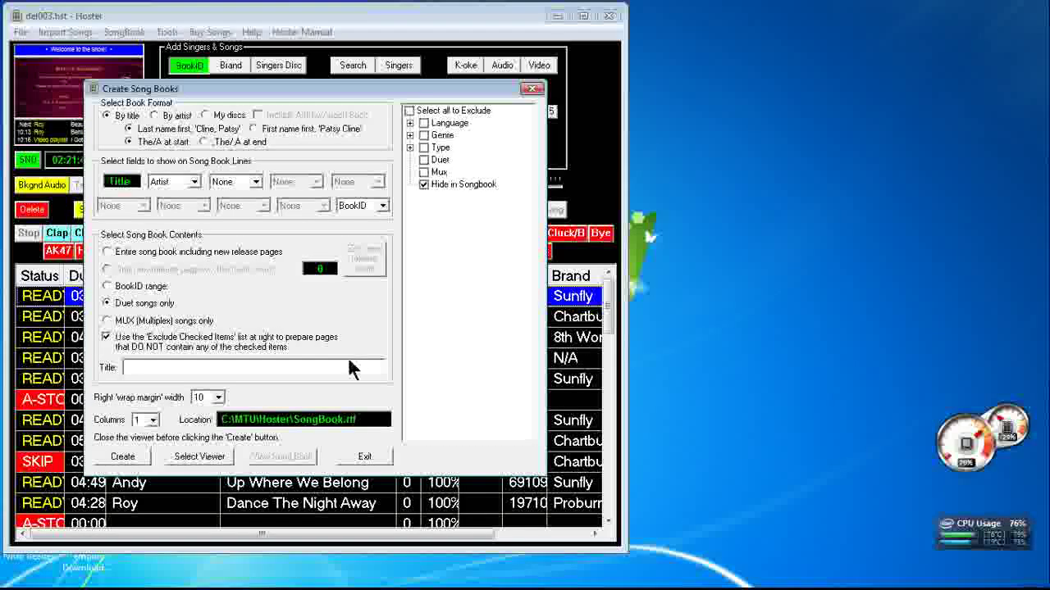
click(123, 458)
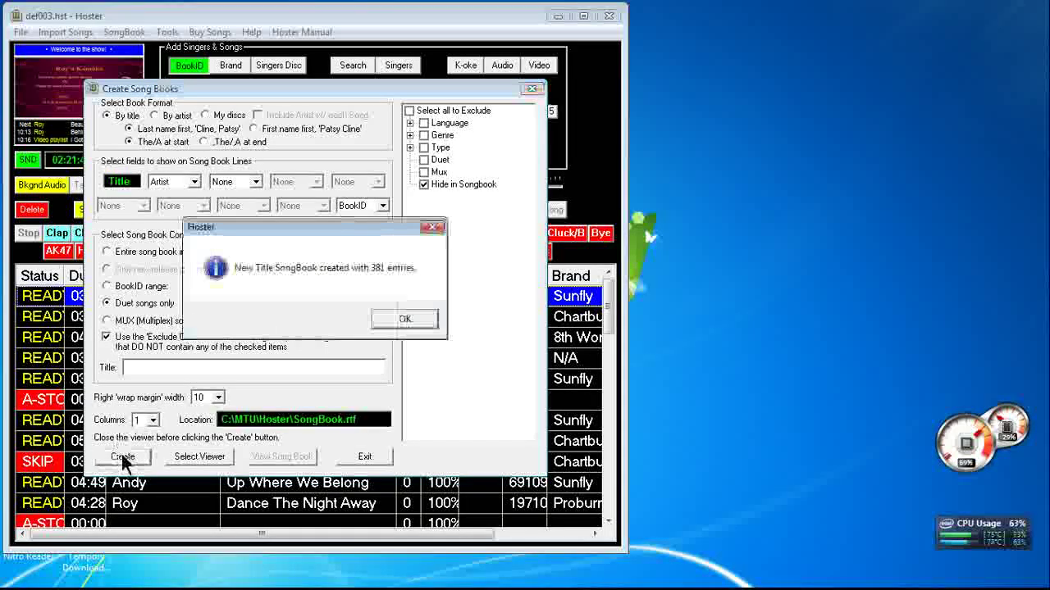
click(403, 320)
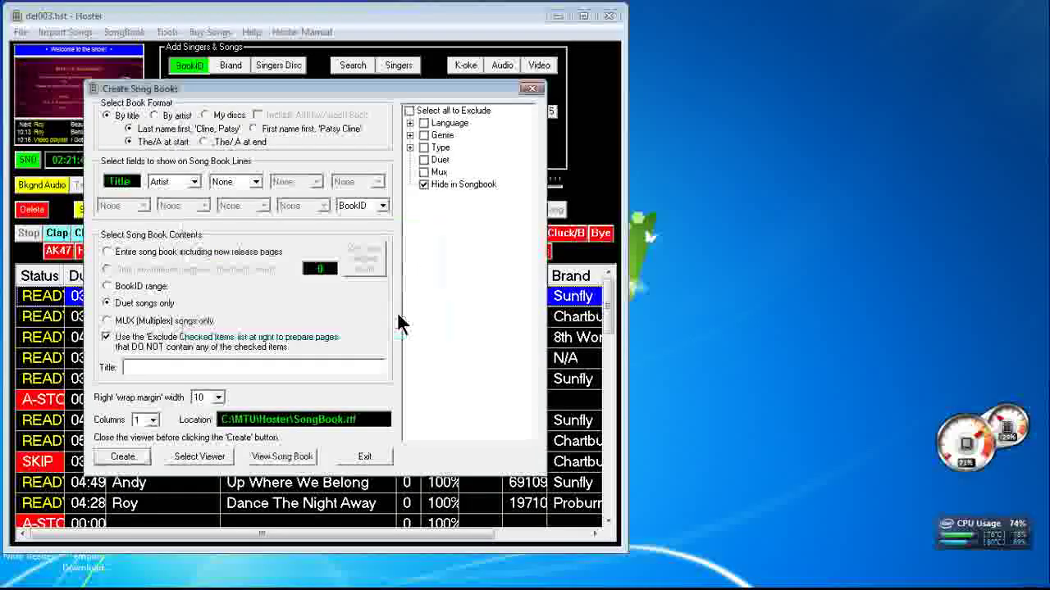
click(282, 456)
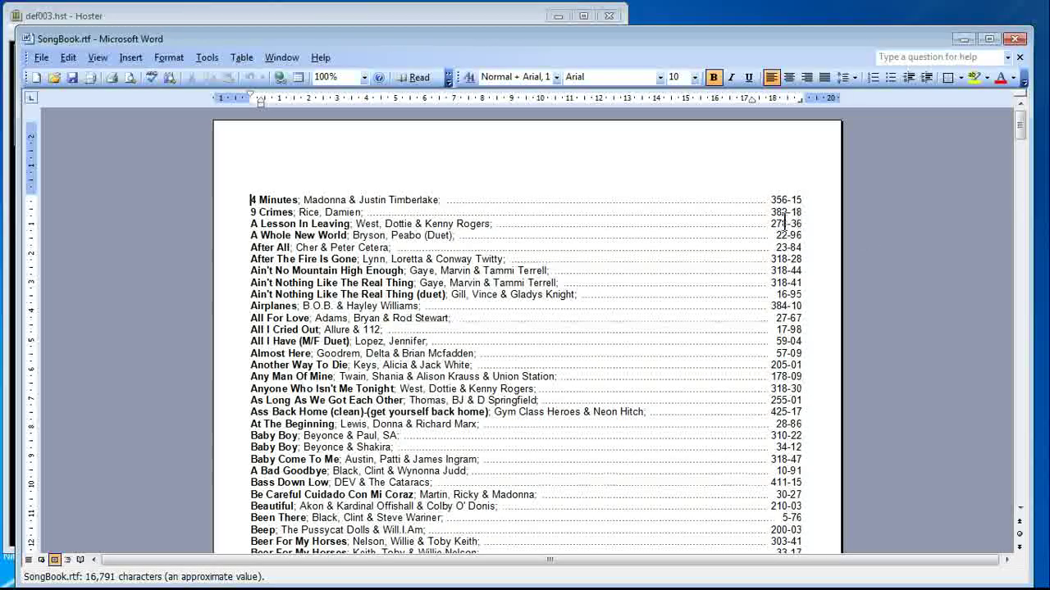
Close Word after reviewing the duet songbook SongBook.rtf, returning to Hoster's Create Song Books dialog
click(1015, 39)
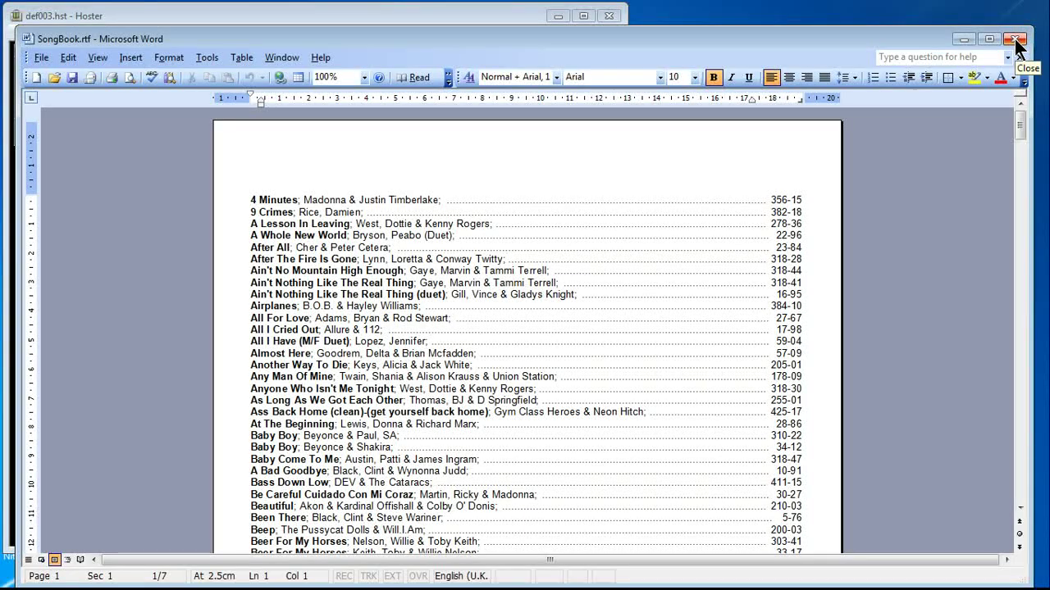
click(1016, 41)
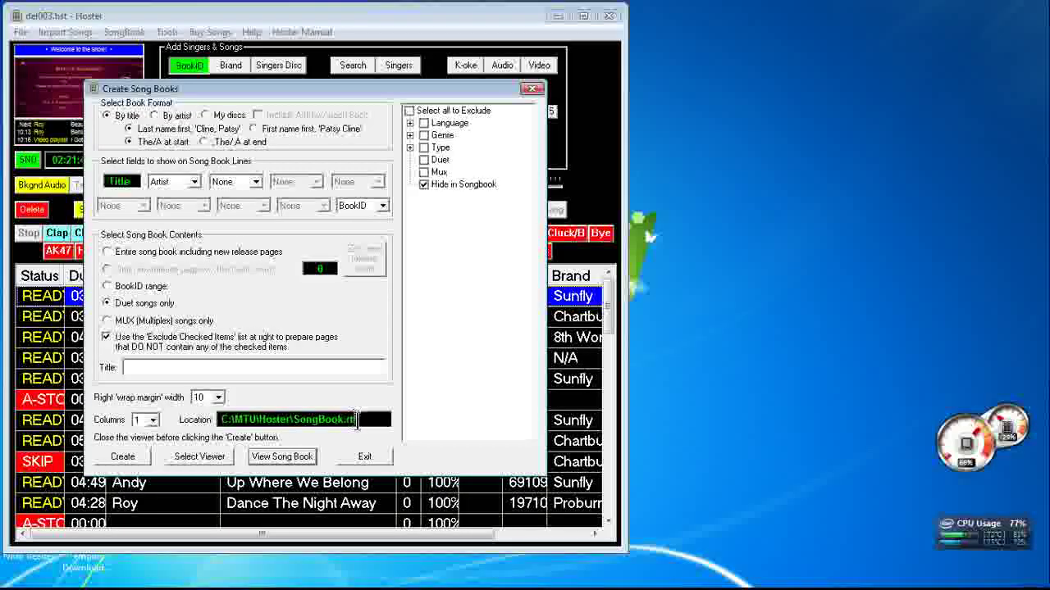
Exit the Create Song Books dialog and close Hoster entirely
click(365, 457)
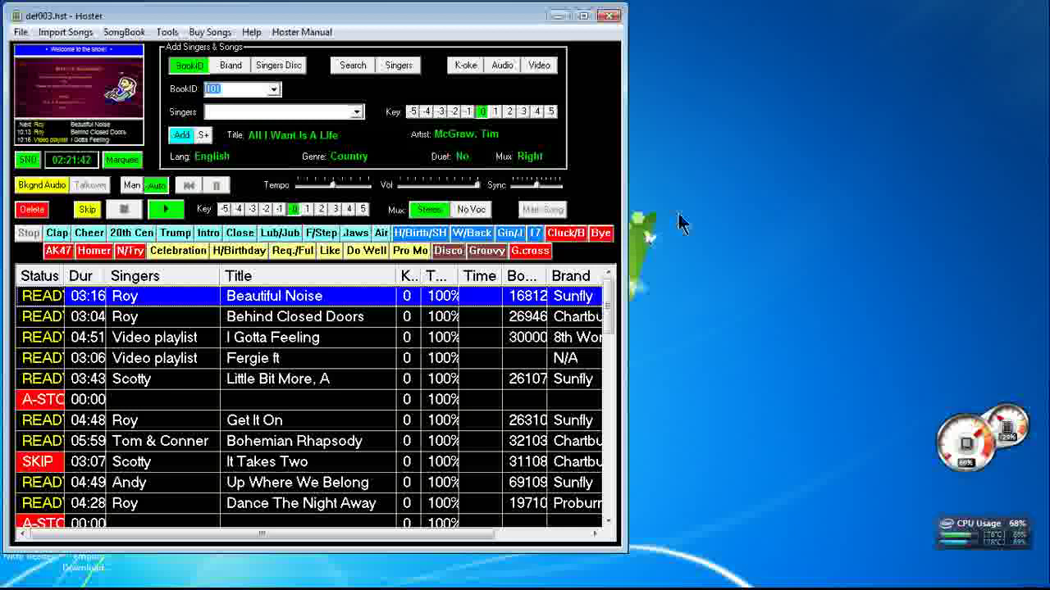
click(608, 16)
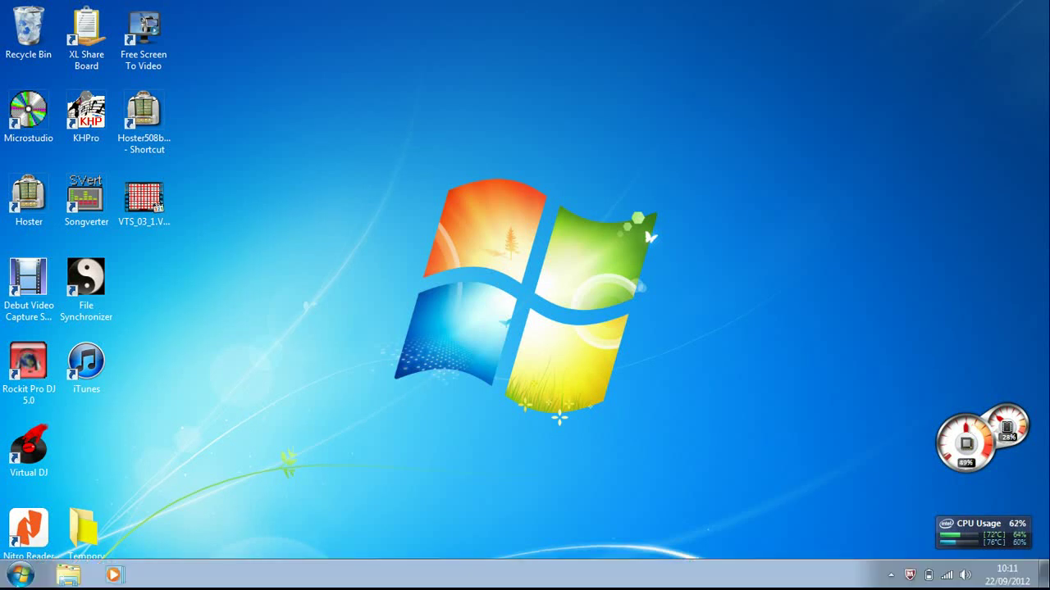
Open Control Panel from Start, switch View by to Category, then back to Large icons
click(21, 578)
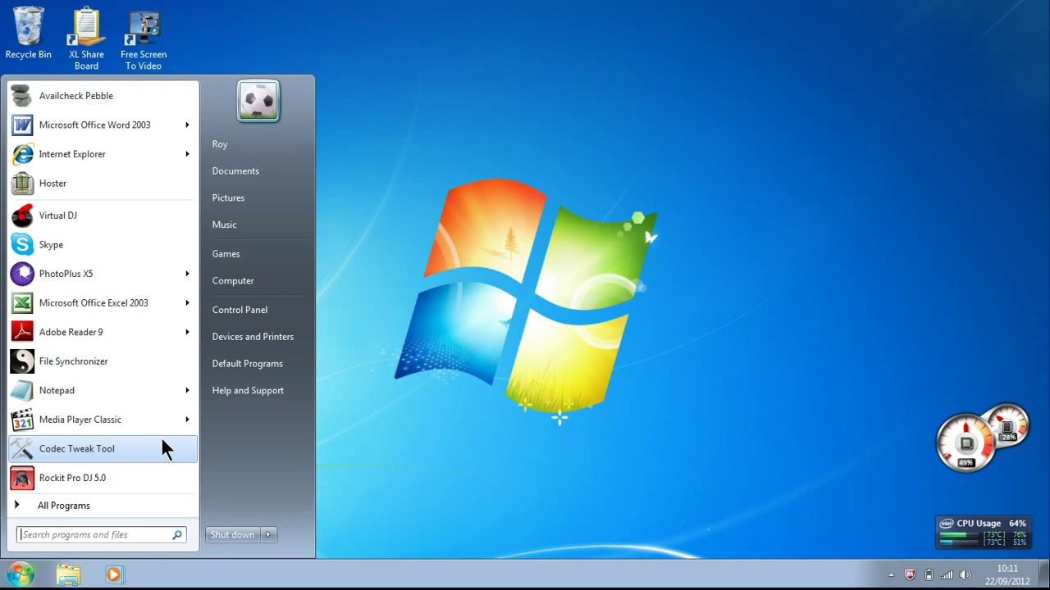
click(246, 312)
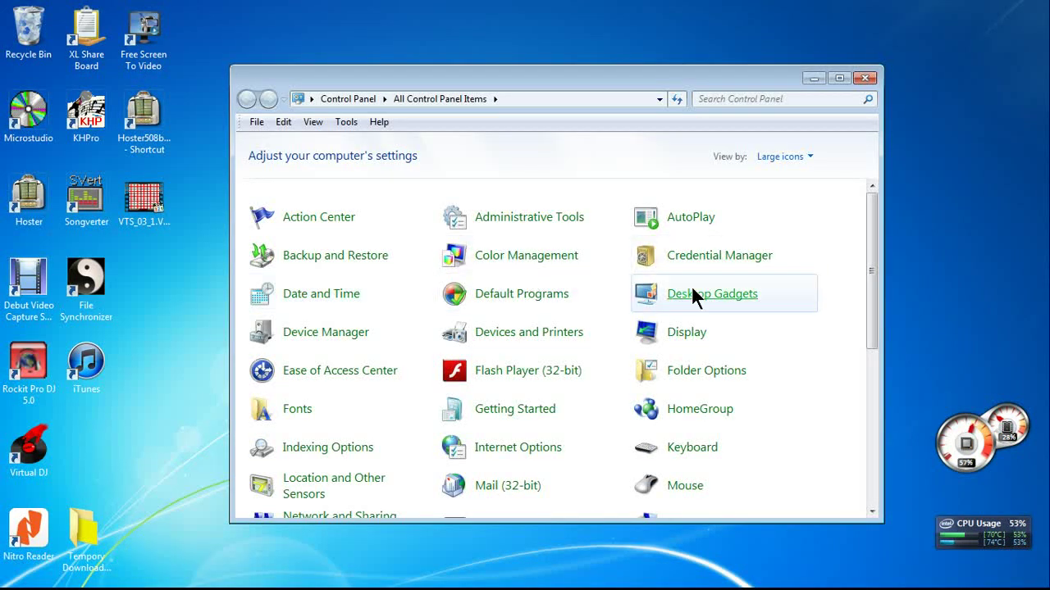
click(785, 157)
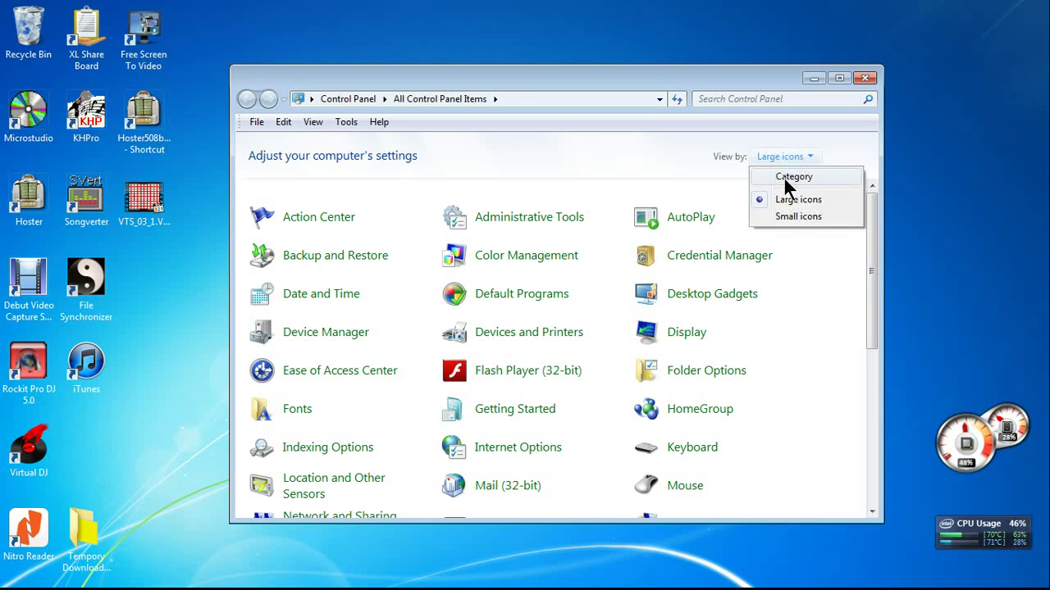
click(783, 176)
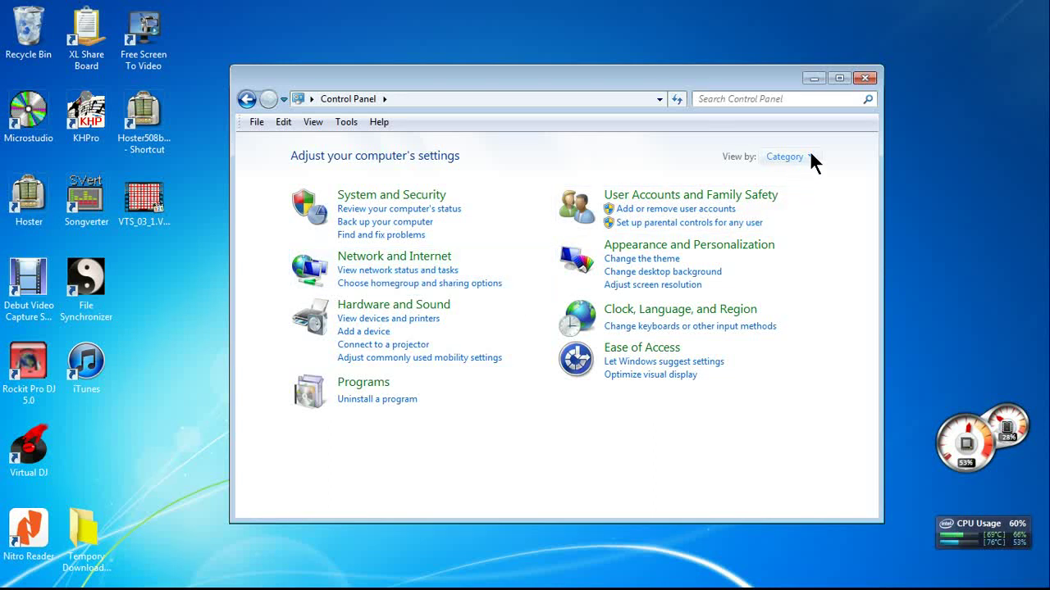
click(783, 158)
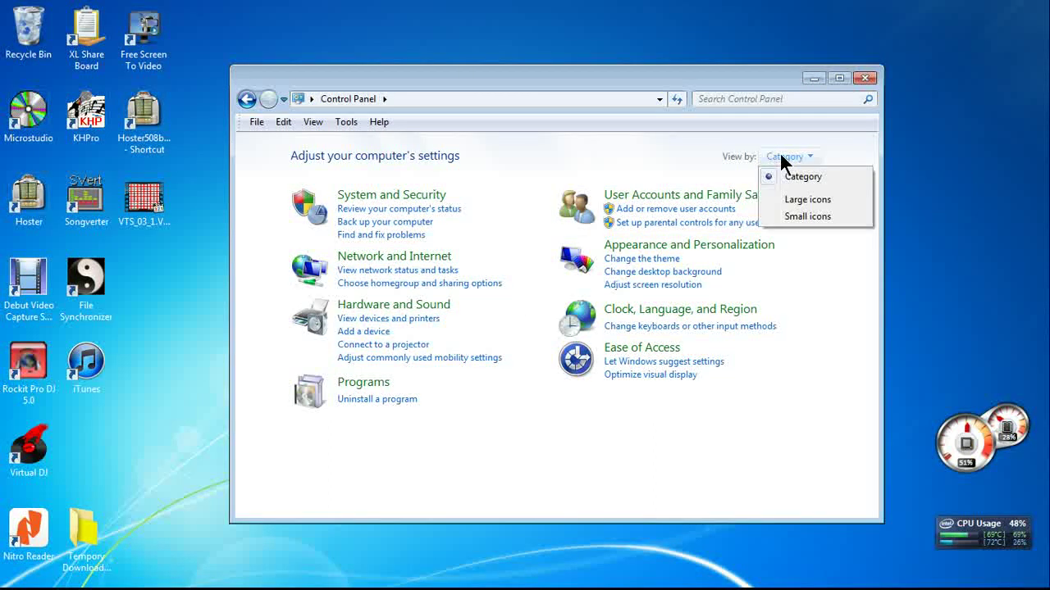
click(790, 200)
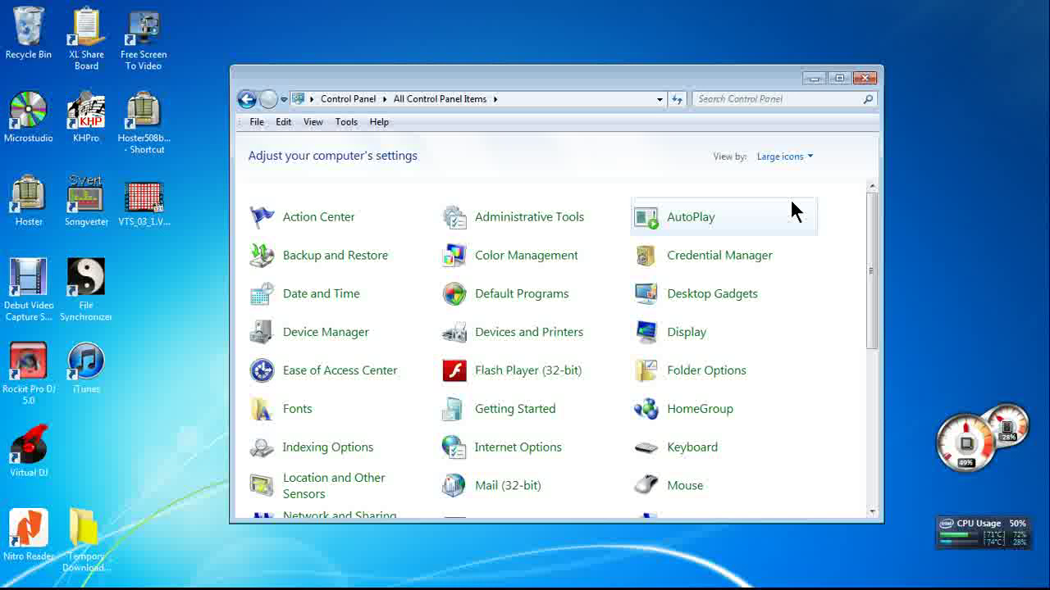
Check 'Hide extensions for known file types' in Folder Options' View tab, confirm with OK, then close Control Panel
click(670, 373)
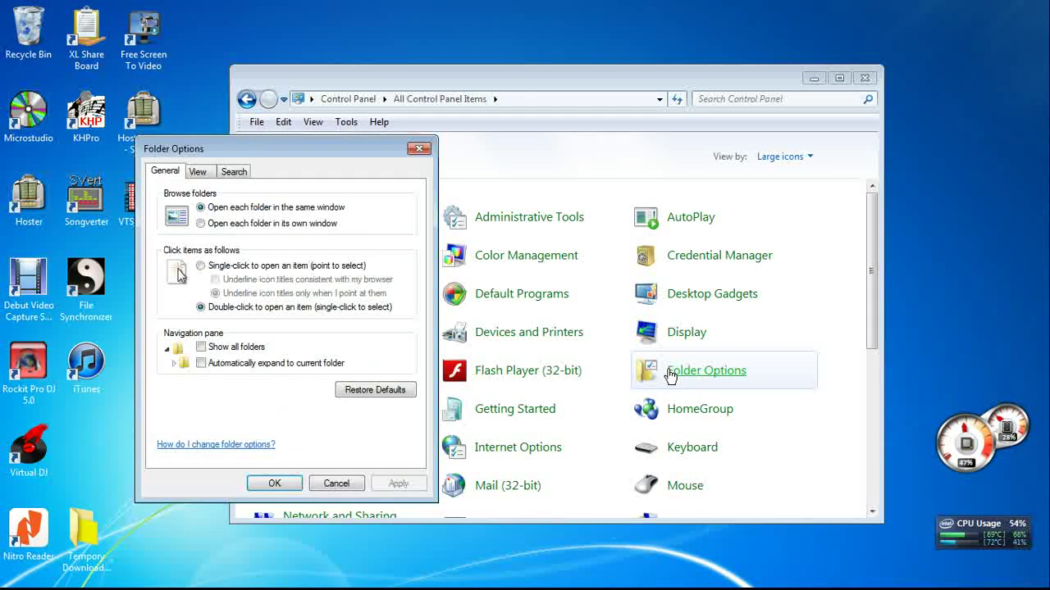
click(198, 172)
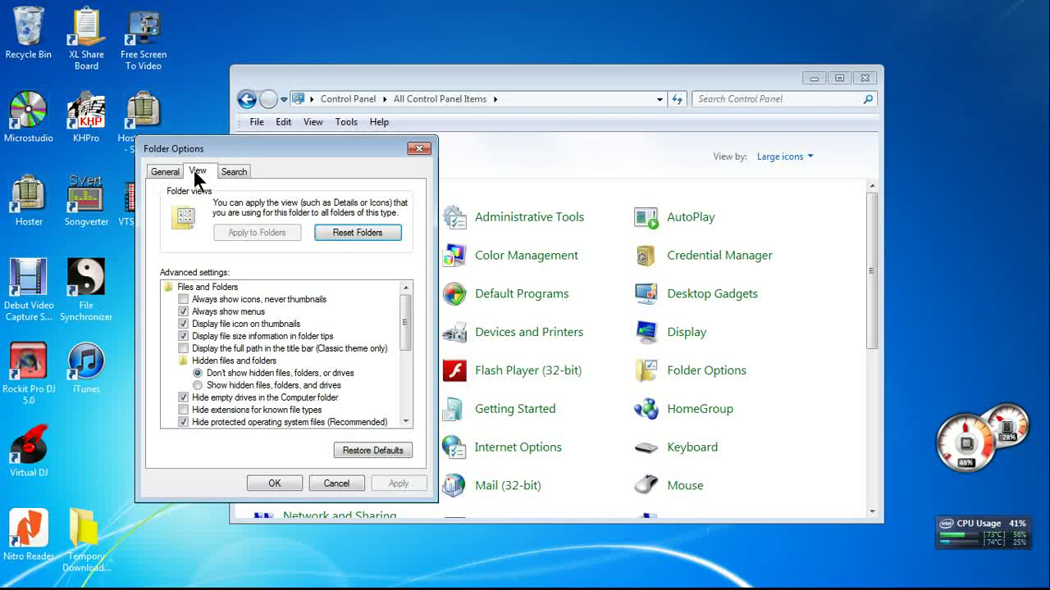
drag(407, 320, 407, 328)
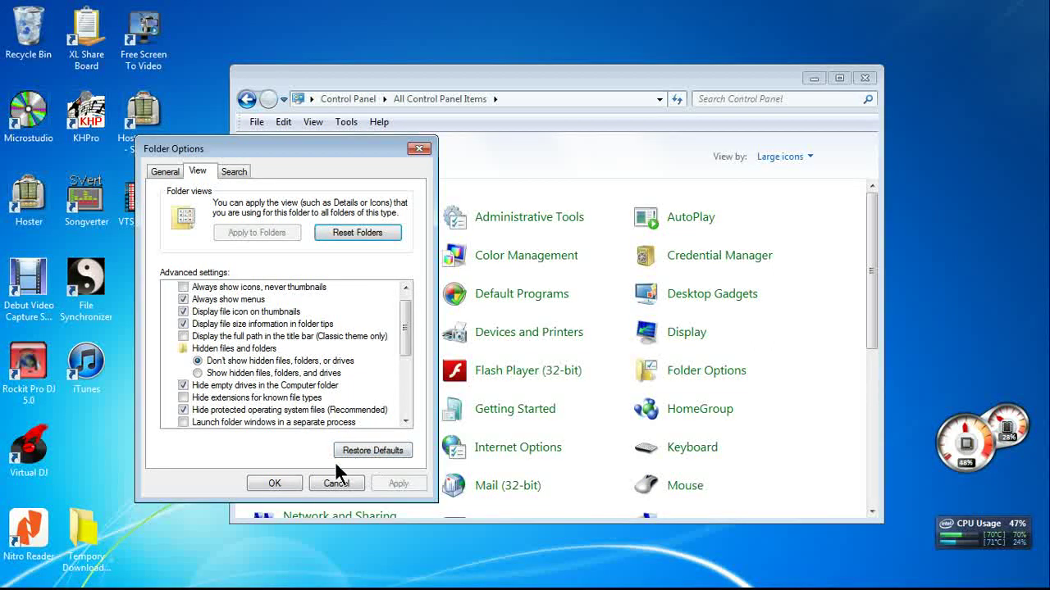
click(278, 485)
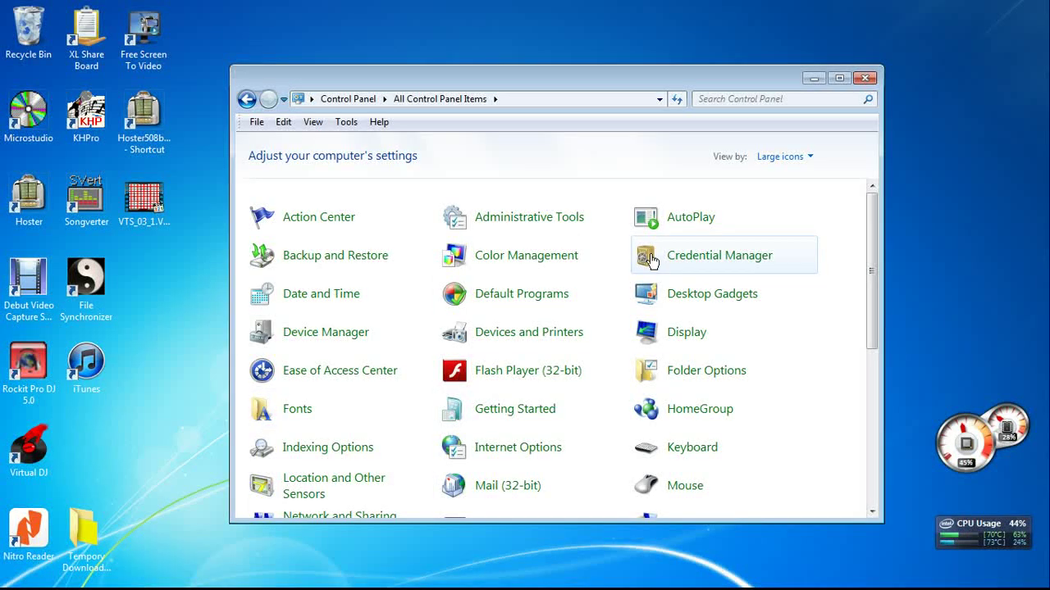
click(864, 78)
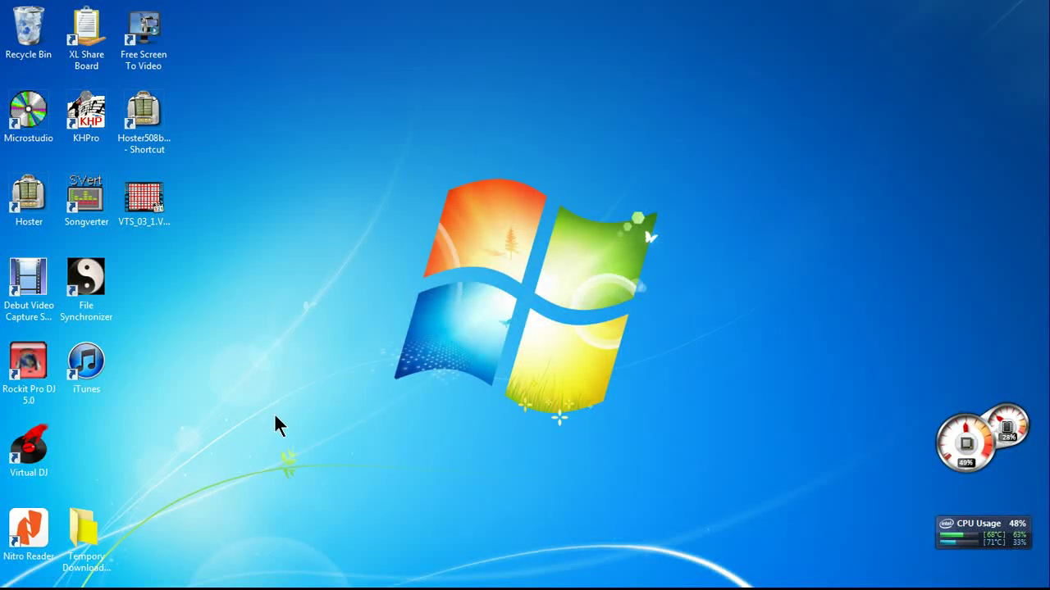